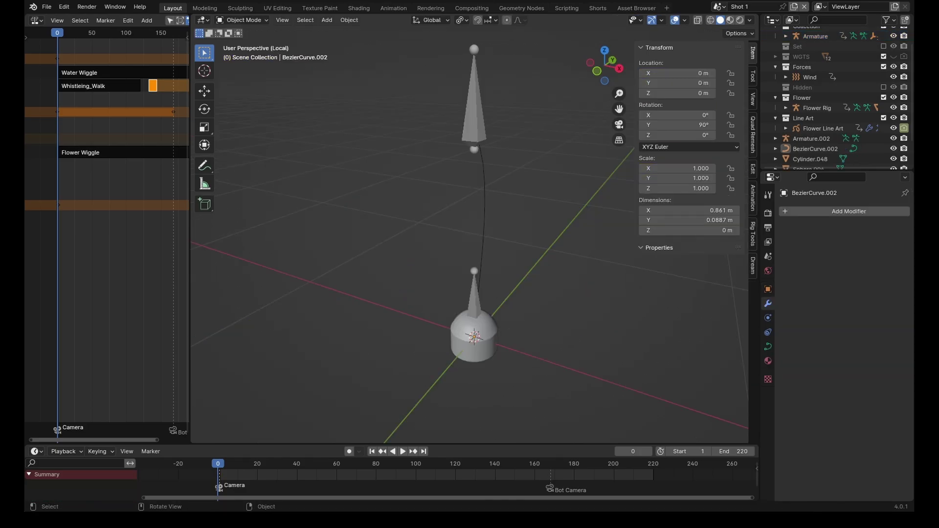
- Add an Array modifier to Cylinder.048 with relative offset factors of 0 in X and Y and 1 in Z
click(491, 346)
click(480, 303)
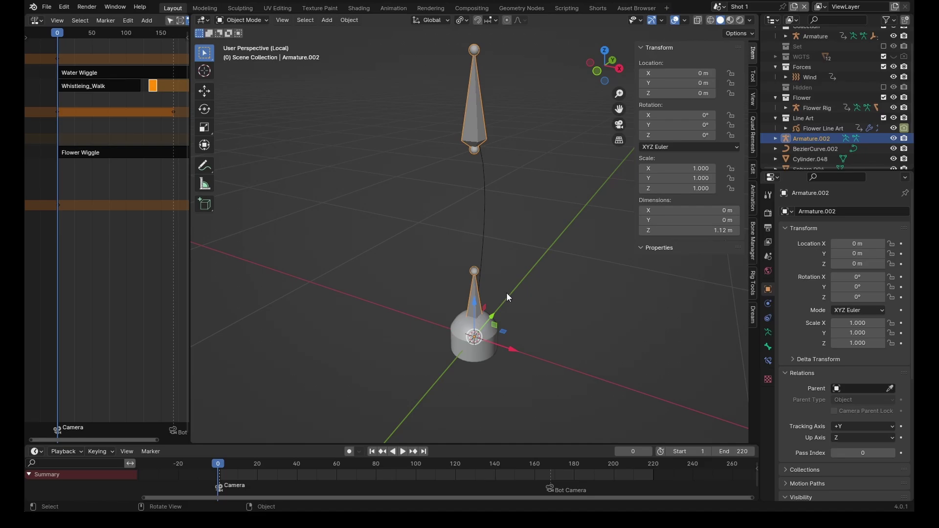
click(502, 239)
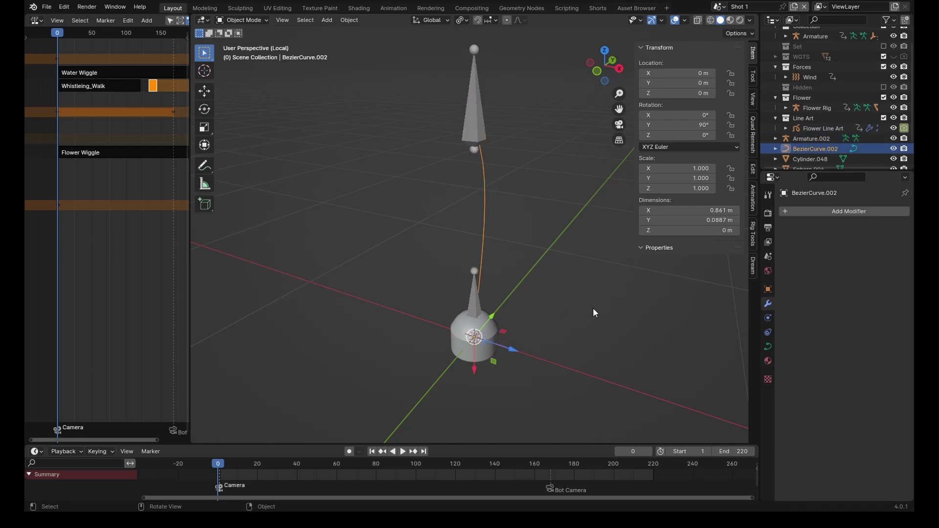
click(810, 159)
click(849, 212)
mouse_move(791, 247)
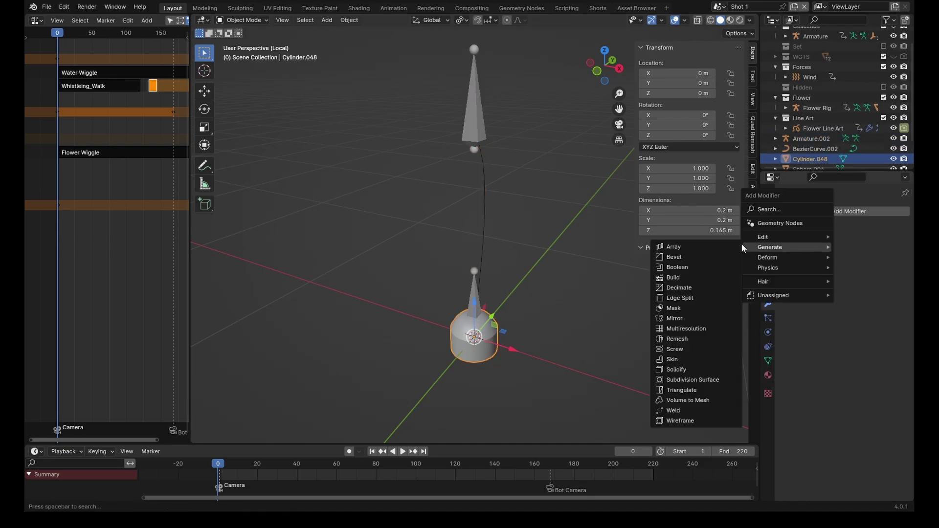
click(682, 245)
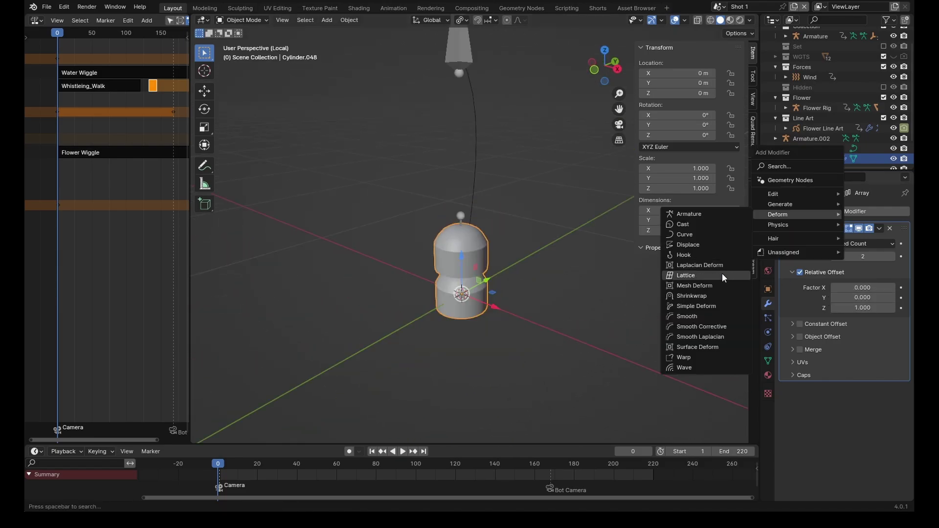
- Add a Curve modifier targeting the Bezier curve with deform axis -X, and set the array's relative Z offset to 0.660
click(707, 234)
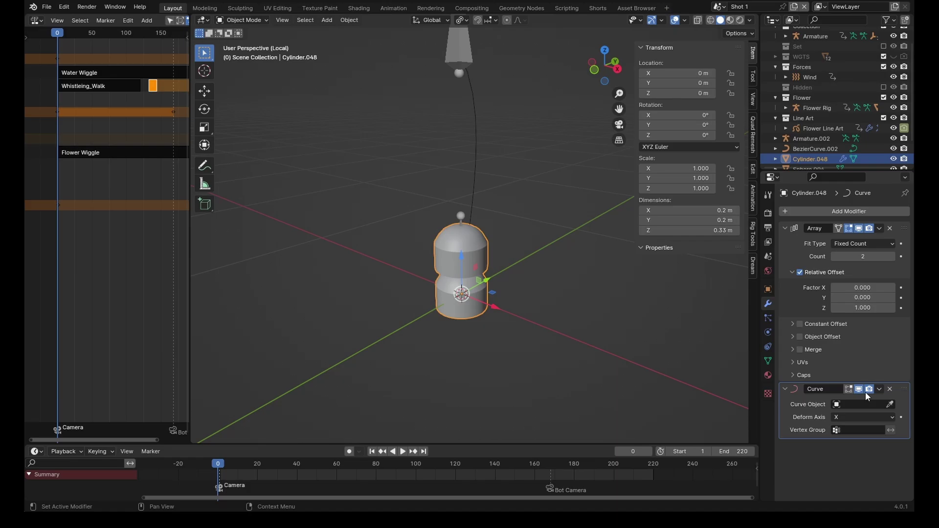
click(890, 404)
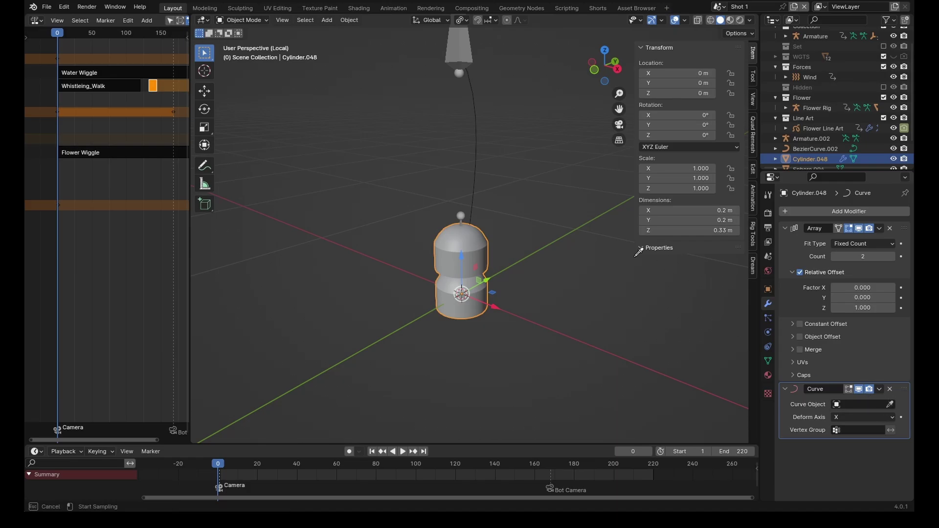
click(474, 160)
middle_drag(509, 196, 504, 185)
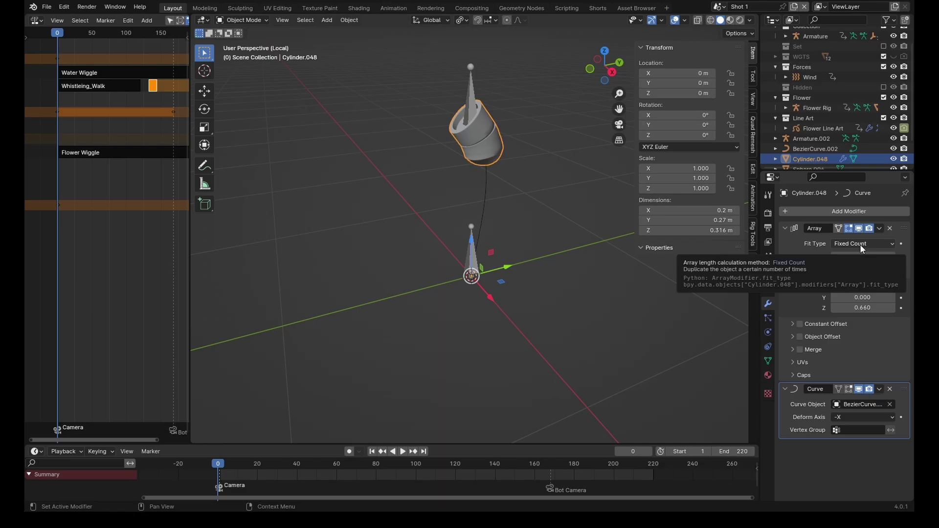
- Set the array's fit type to Fit Curve using the Bezier curve, and inspect the segmented tube
click(860, 245)
click(862, 276)
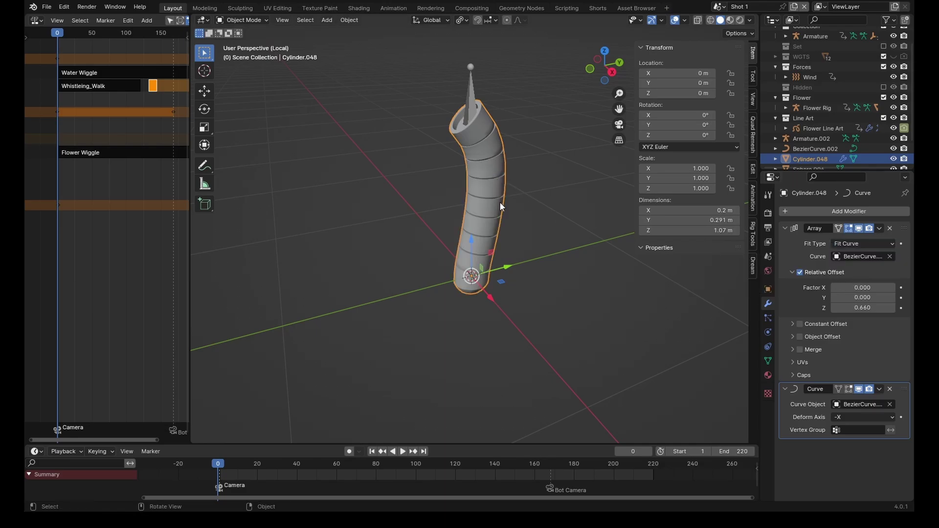
middle_drag(515, 219, 483, 267)
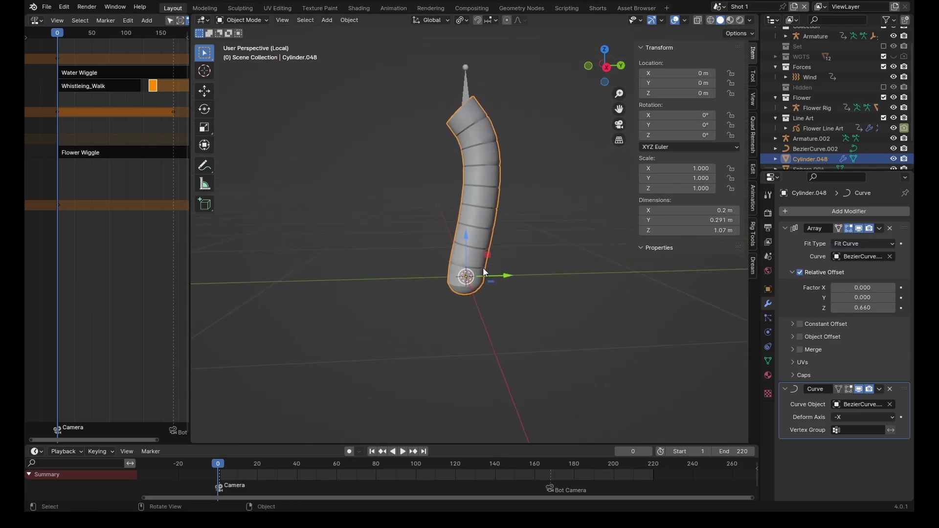
scroll(497, 234, up, 3)
scroll(489, 177, down, 3)
middle_drag(489, 177, 502, 205)
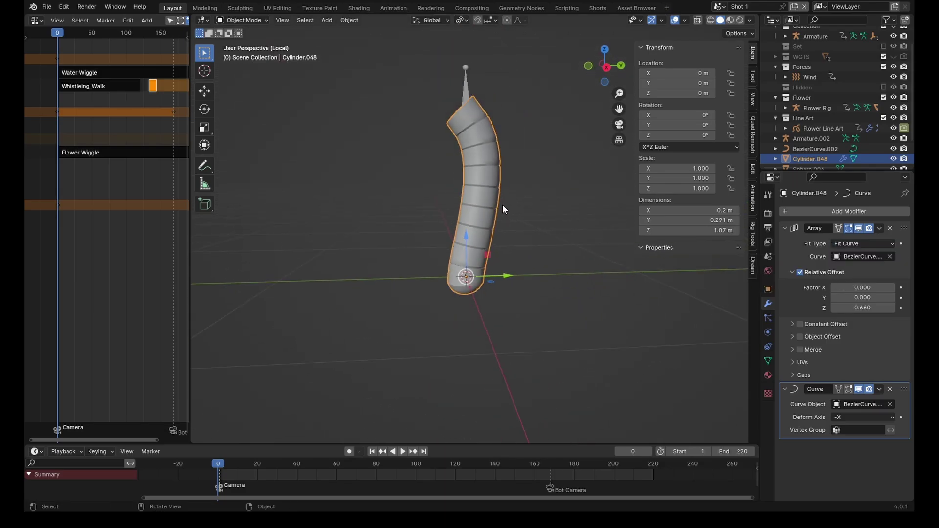
- Turn off the Array modifier's viewport display and make the armature's upper bone active in Pose Mode
click(859, 230)
click(526, 223)
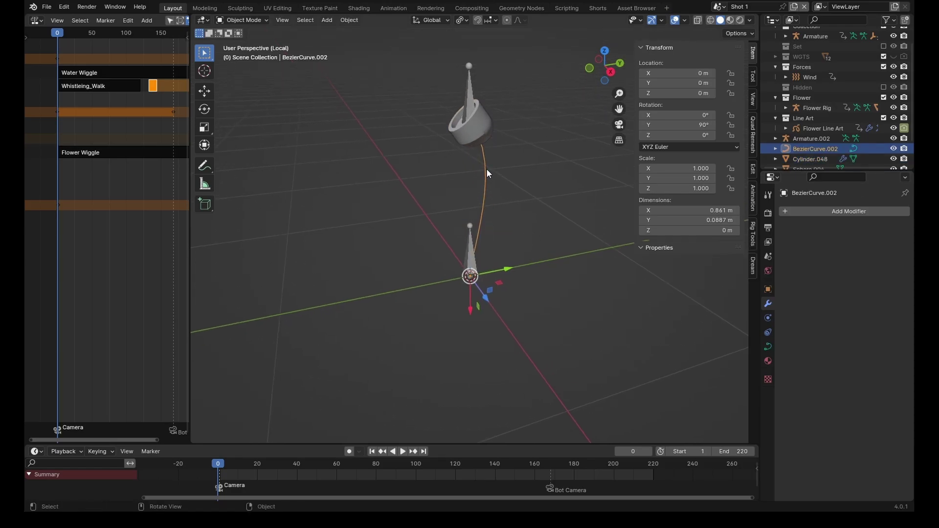
shift+click(476, 117)
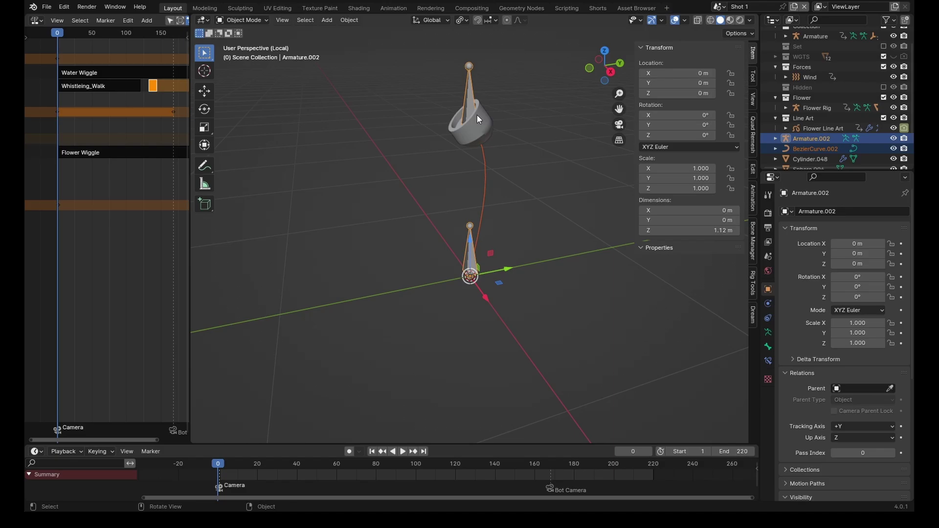
key(ctrl+Tab)
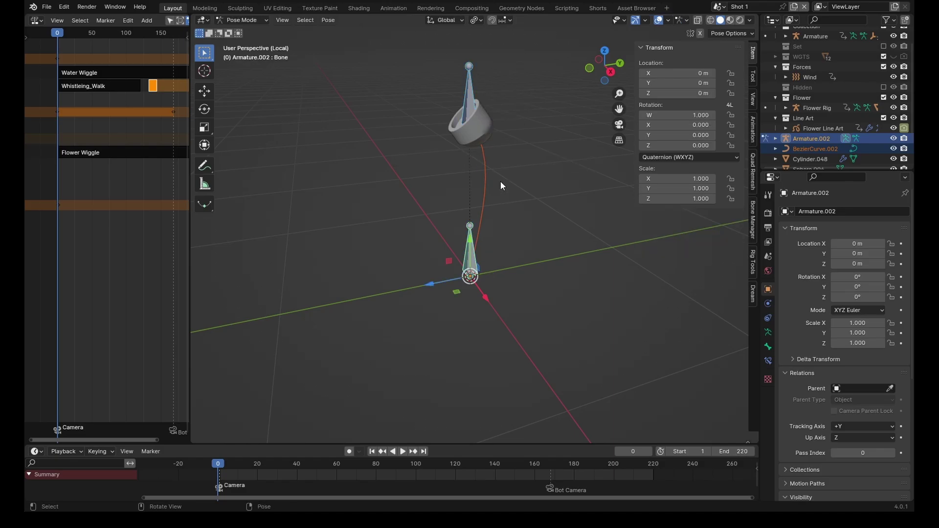
click(480, 112)
key(ctrl+Tab)
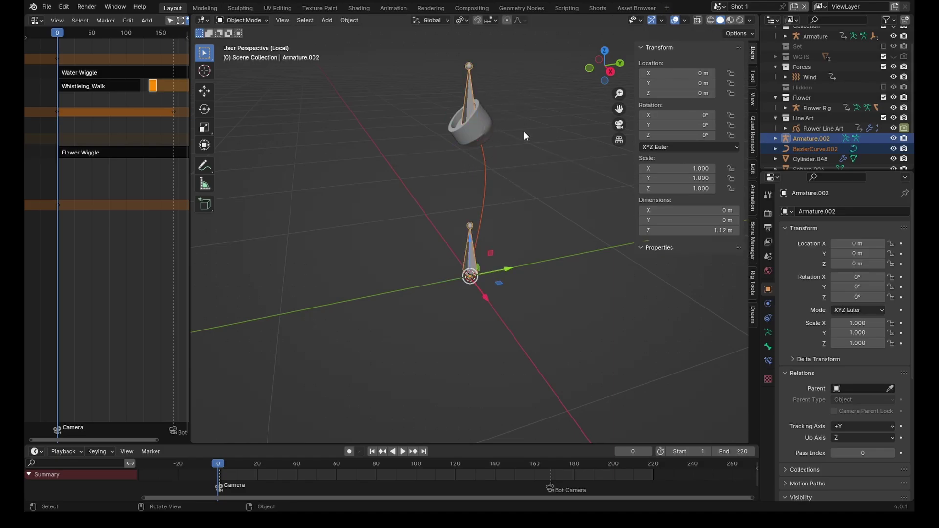
- Hook the Bezier curve's upper control point and its handles to the armature's upper bone
shift+click(494, 174)
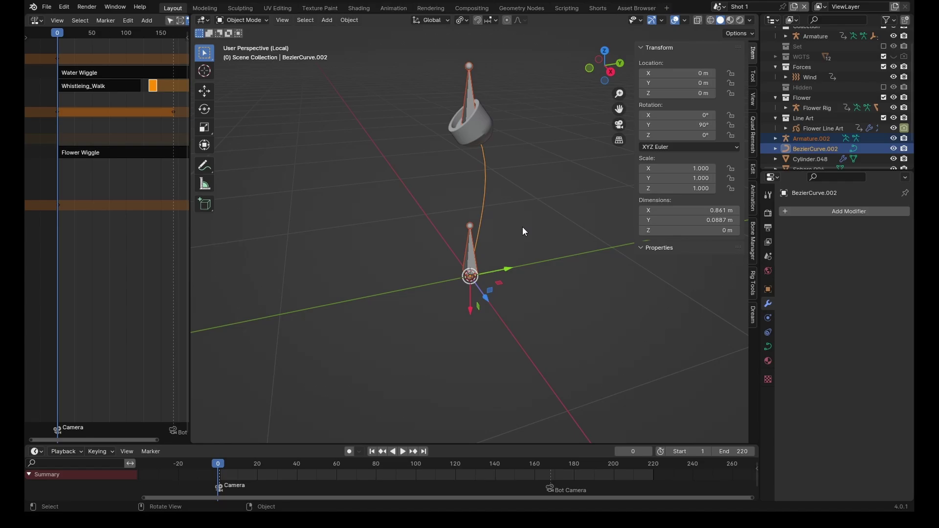
key(ctrl+Tab)
click(522, 168)
middle_drag(541, 178, 509, 161)
key(b)
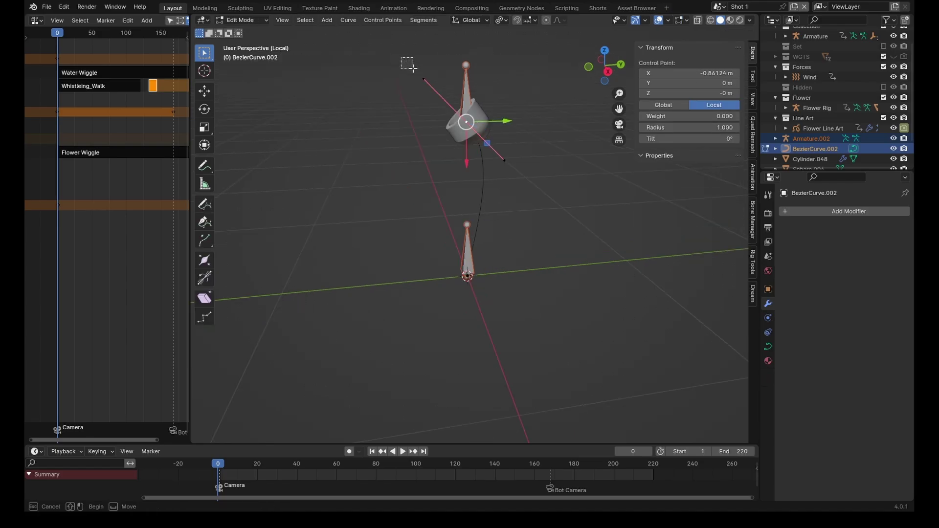
drag(413, 68, 523, 171)
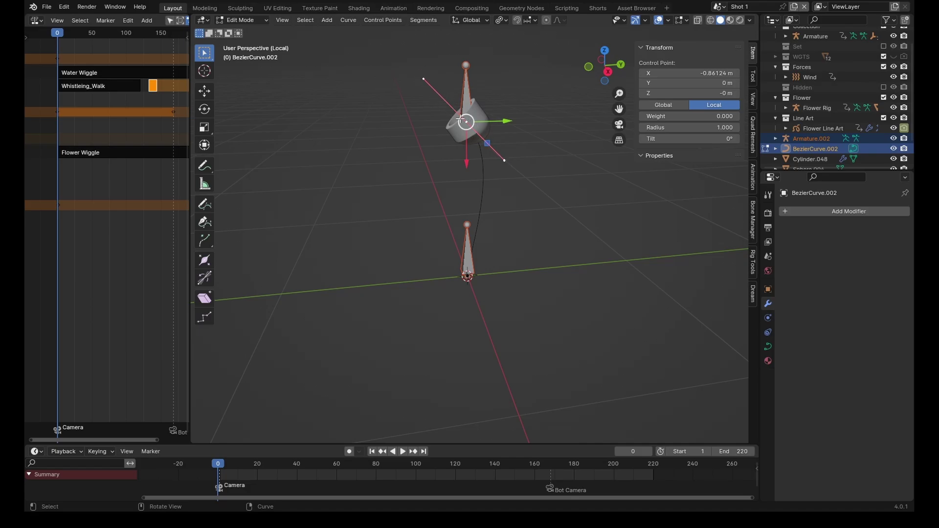
key(ctrl+h)
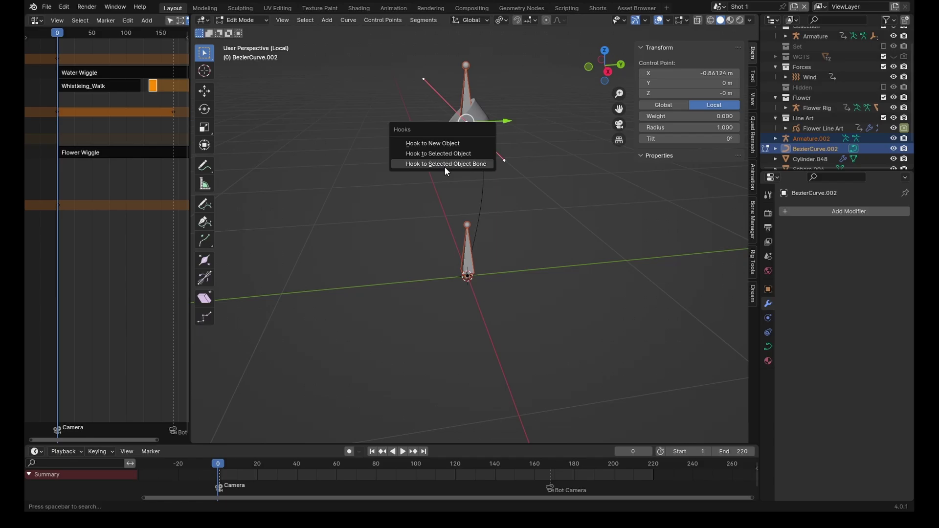
click(465, 165)
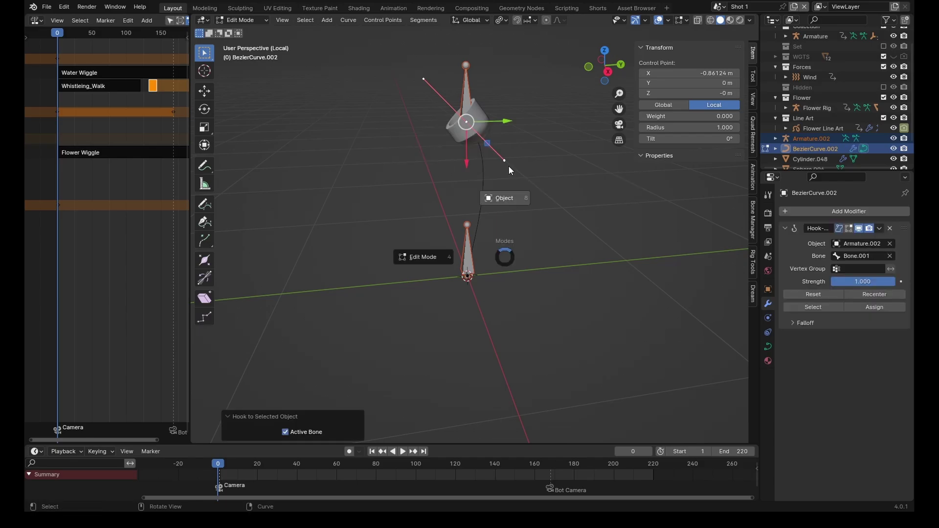
- Make the armature's lower bone active in Pose Mode, and reselect the Bezier curve together with the armature in Object Mode
key(Tab)
shift+click(476, 227)
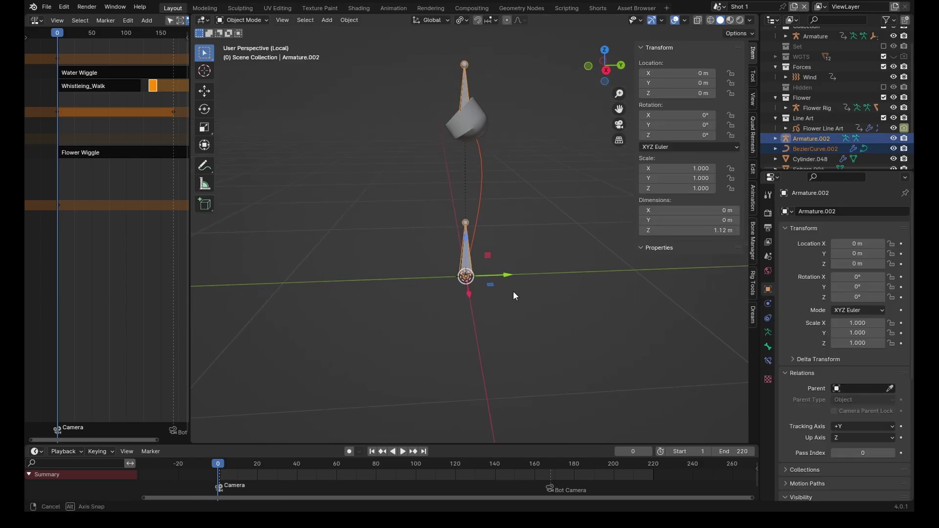
key(ctrl+Tab)
click(468, 264)
key(ctrl+Tab)
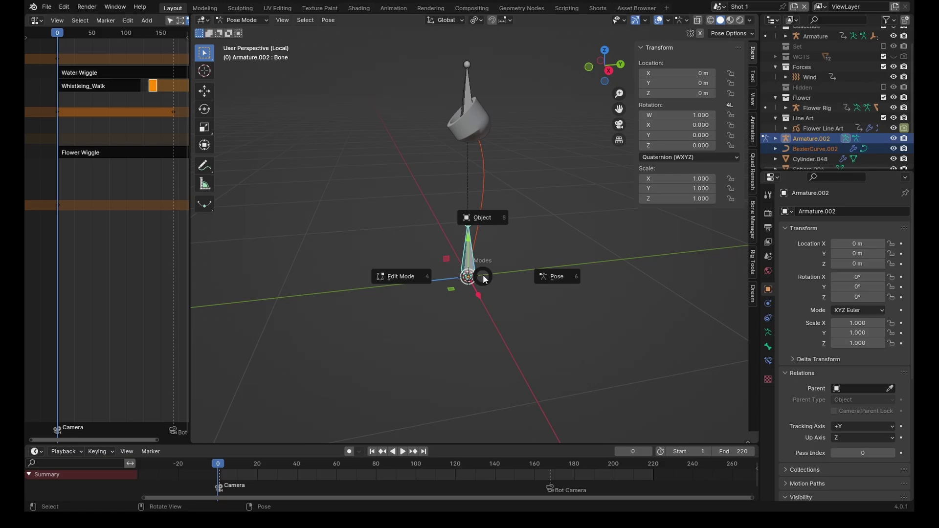
click(481, 213)
shift+click(479, 214)
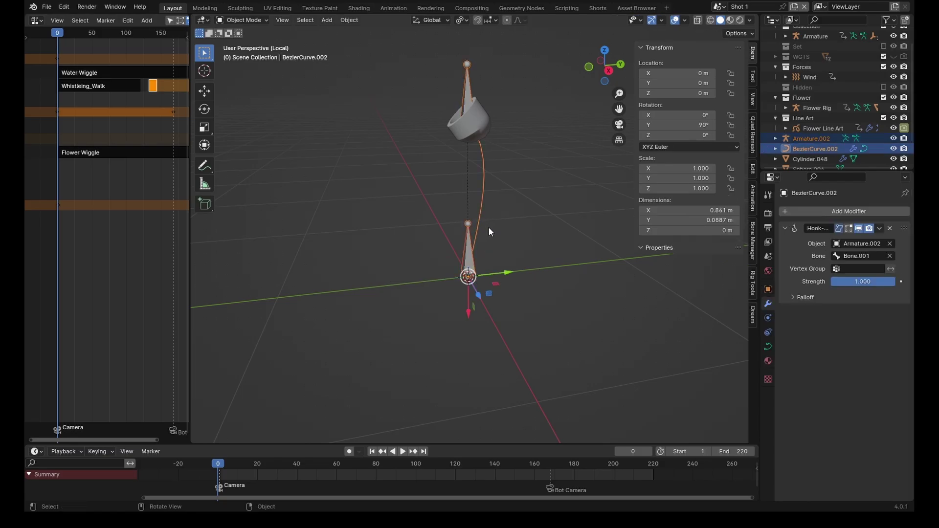
- Hook the Bezier curve's lower control point to the armature's lower bone and return to Object Mode
key(ctrl+Tab)
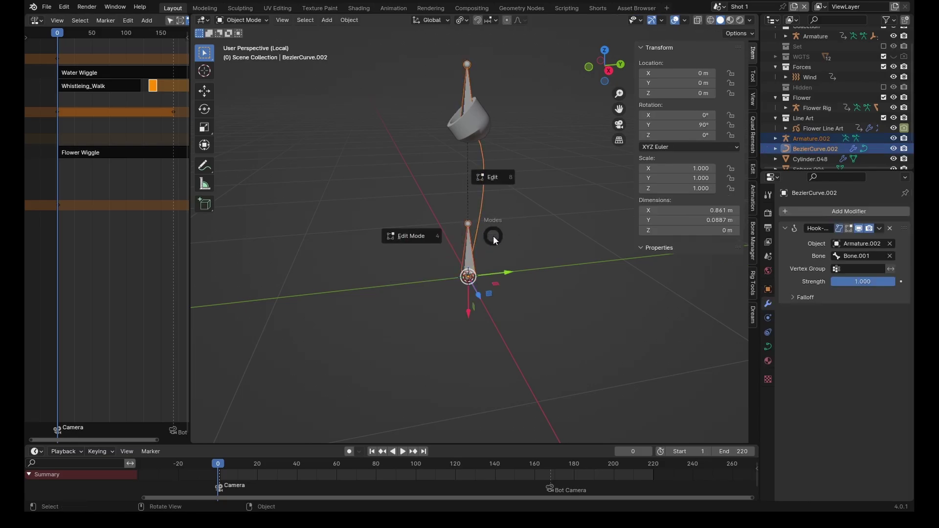
click(531, 203)
middle_drag(497, 298, 497, 284)
key(ctrl+h)
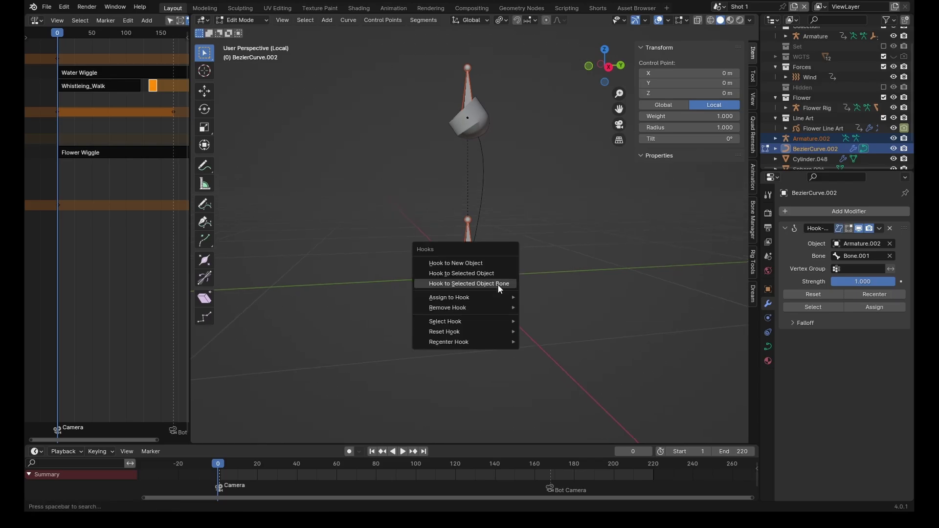
click(497, 284)
middle_drag(531, 288, 551, 292)
key(ctrl+Tab)
click(506, 292)
- Turn the Array modifier's viewport display back on for the cylinder
scroll(489, 195, up, 1)
click(481, 90)
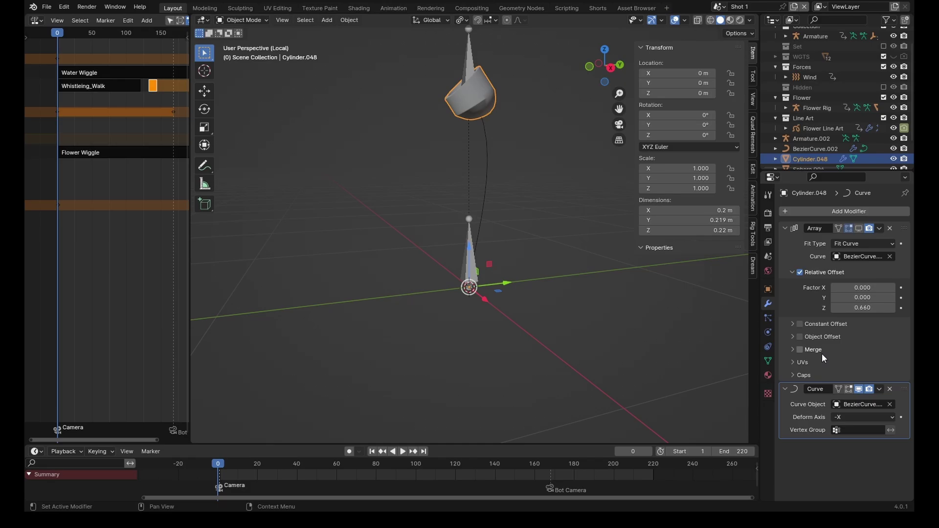
click(859, 228)
mouse_move(520, 239)
middle_down()
mouse_move(533, 251)
mouse_move(519, 225)
middle_up()
- Test the arm rig by scaling and moving the upper bone in Pose Mode
click(480, 132)
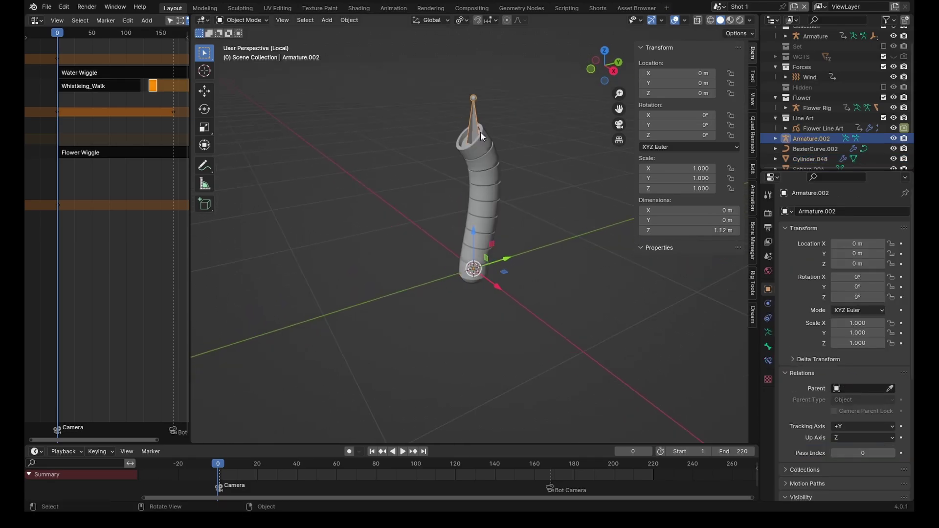
key(ctrl+Tab)
click(545, 137)
click(474, 126)
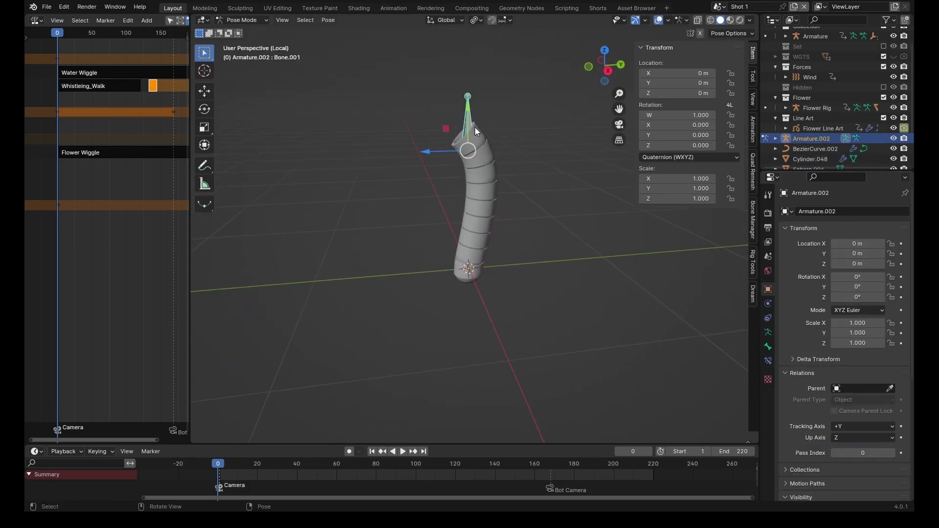
key(s)
click(533, 203)
middle_drag(505, 195, 524, 201)
key(g)
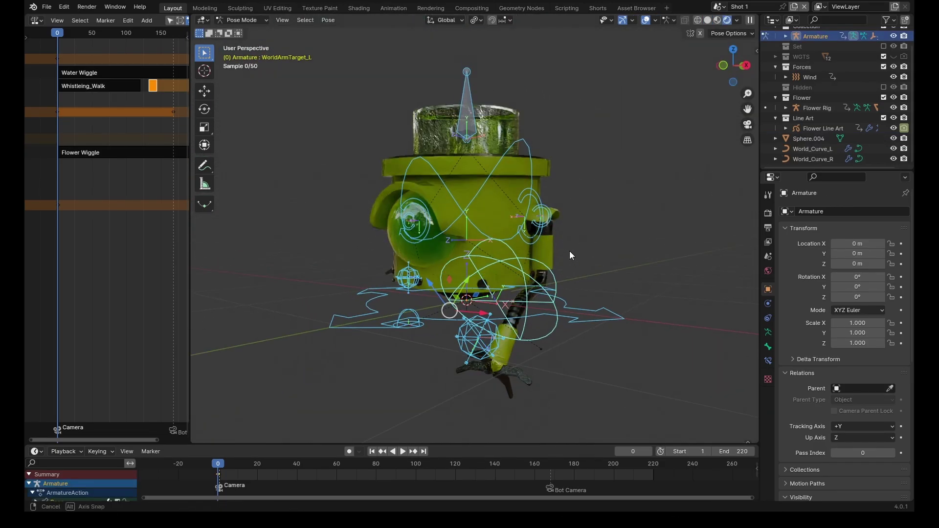
- Create an Eye Target 1 bone widget for the robot's Water Bone
middle_drag(571, 255, 561, 288)
key(n)
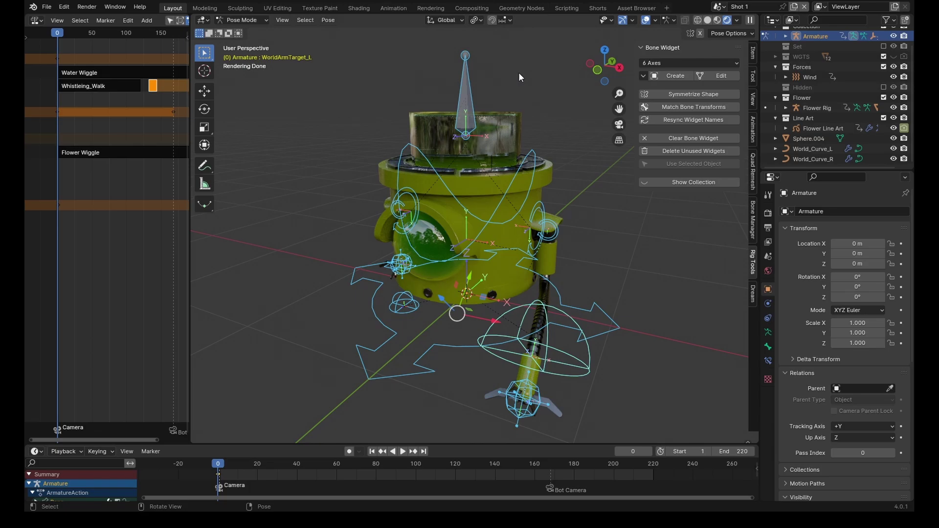
click(466, 98)
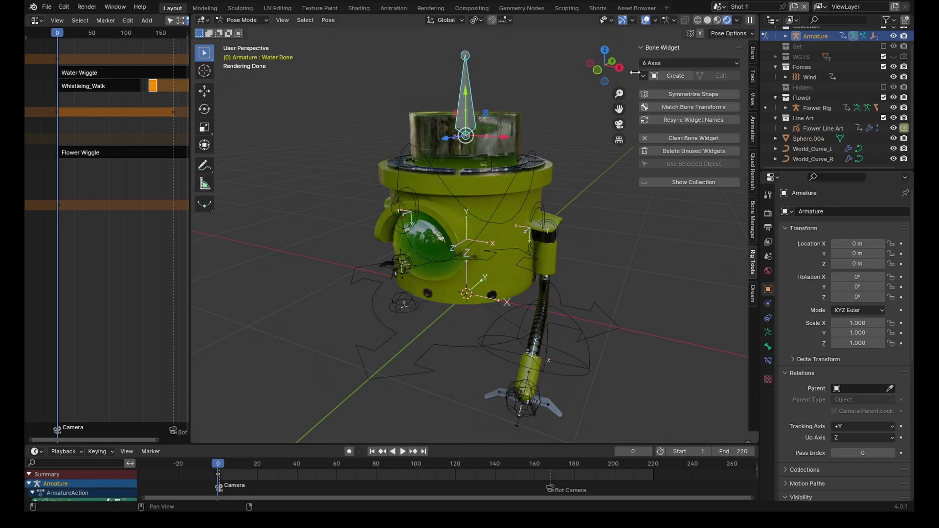
click(669, 62)
click(667, 190)
click(674, 76)
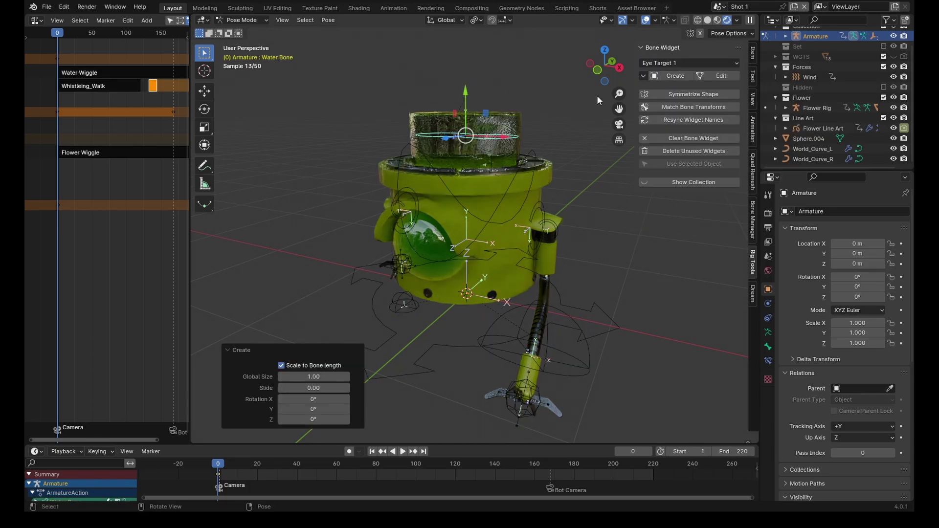
- Isolate the Water Bone widget's mesh in Edit Mode and deselect all its vertices
mouse_move(551, 98)
middle_down()
mouse_move(545, 151)
mouse_move(545, 138)
middle_up()
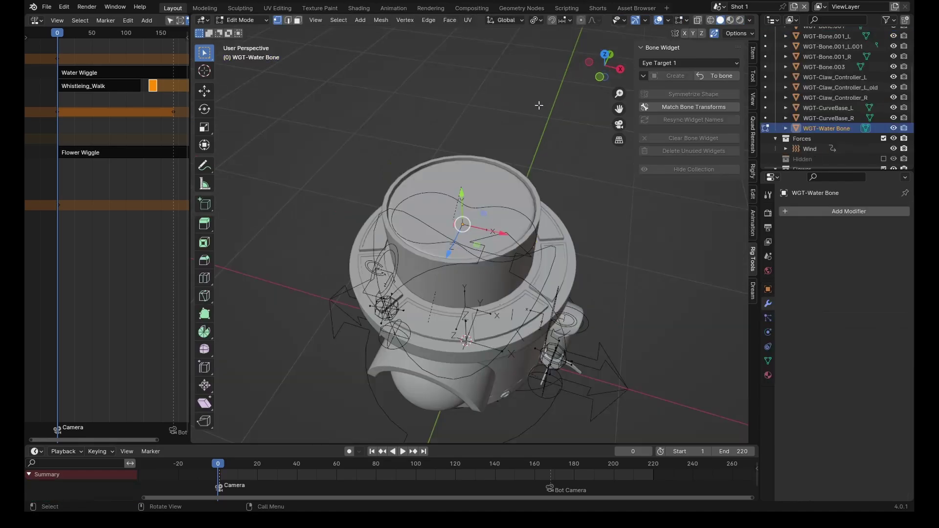
key(KP_Divide)
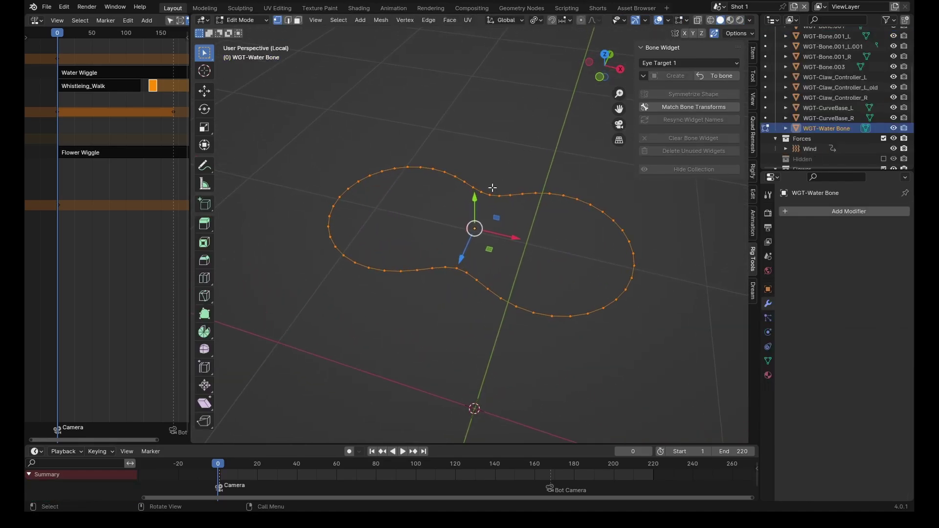
key(alt+a)
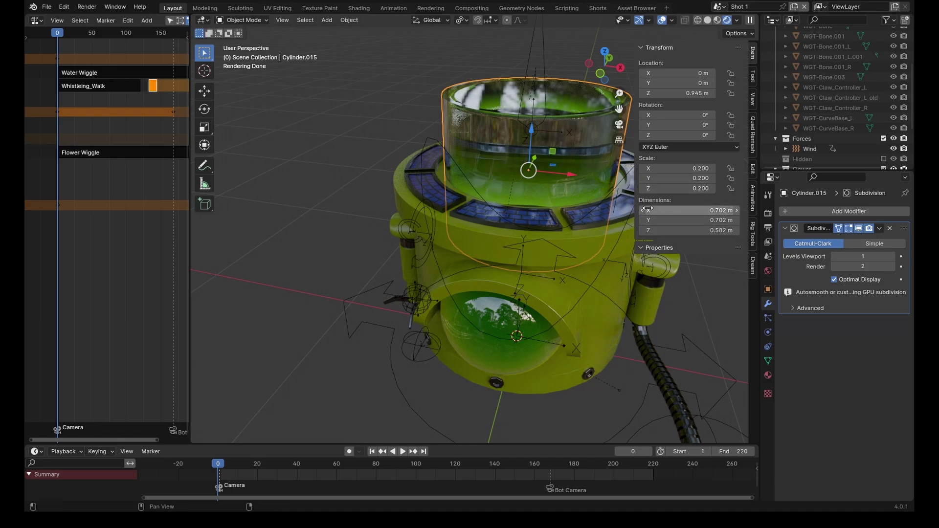
- Examine the X and Y scale values of the robot's glass cylinder
click(679, 169)
click(683, 178)
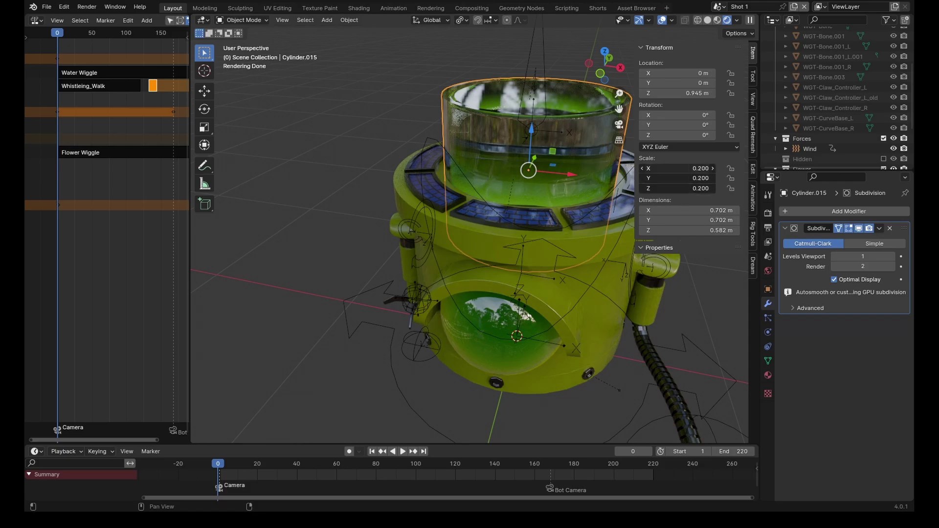
drag(678, 168, 700, 189)
key(Escape)
key(Return)
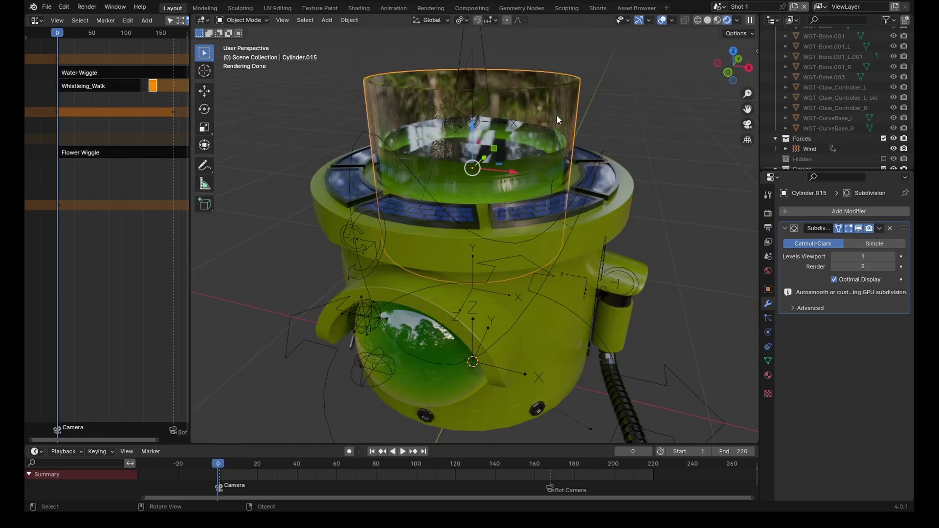
- Hide the robot's glass cylinder to expose the water inside
key(h)
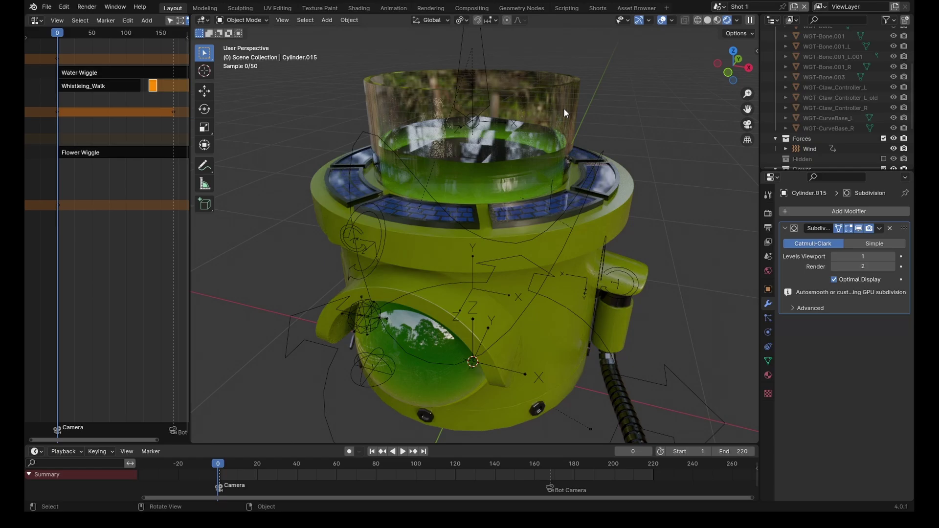
click(564, 167)
mouse_move(565, 167)
middle_down()
mouse_move(553, 166)
mouse_move(555, 173)
middle_up()
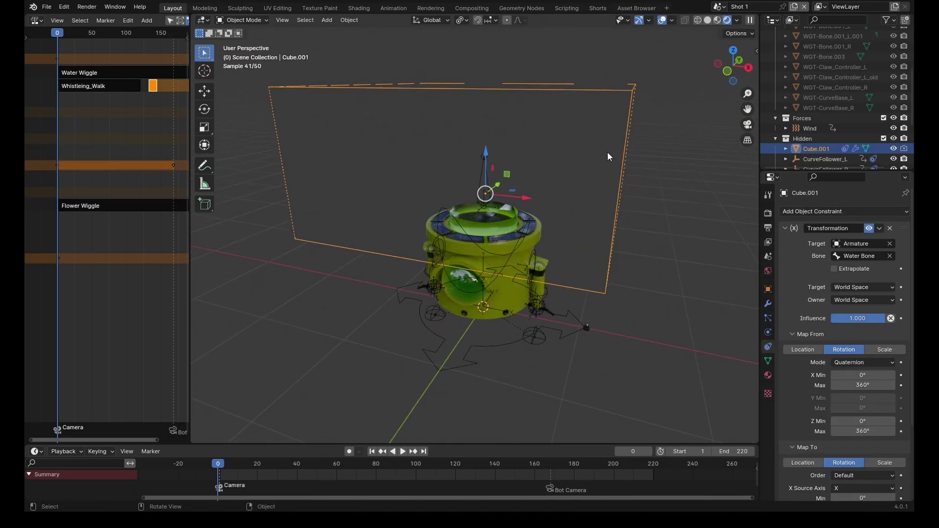
- Examine the water cylinder's Boolean modifier and the Transformation constraint on its cutter, Cube.001
middle_drag(624, 120, 622, 164)
middle_drag(526, 212, 543, 161)
click(494, 178)
scroll(494, 182, up, 3)
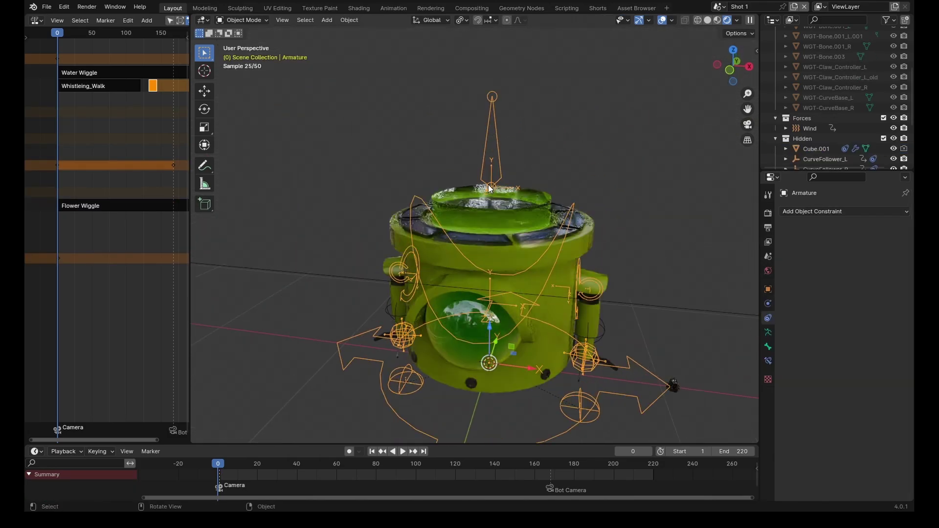
middle_drag(494, 212, 482, 211)
click(483, 211)
scroll(620, 239, down, 2)
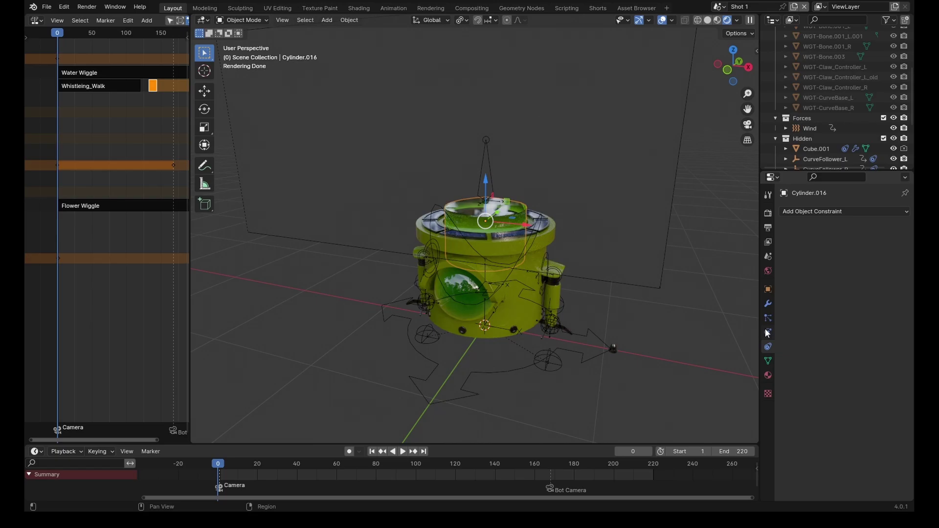
click(767, 303)
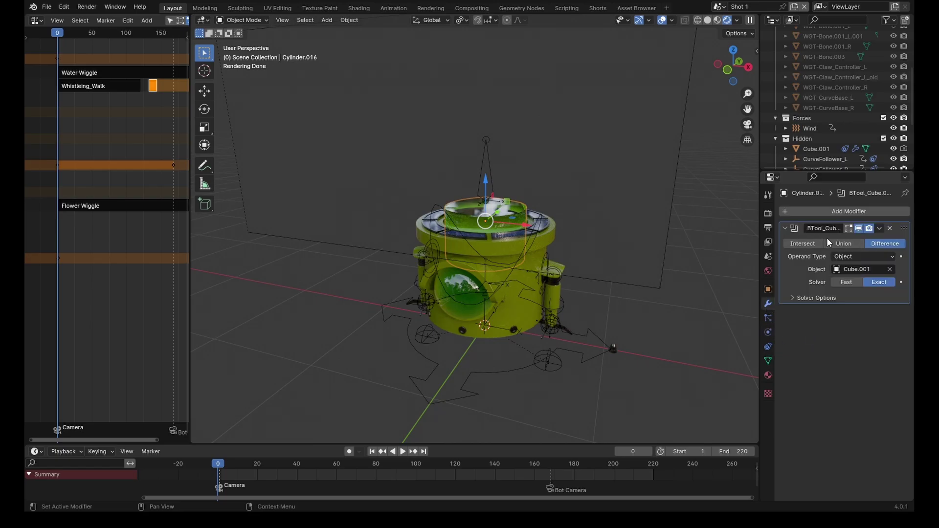
scroll(473, 208, up, 3)
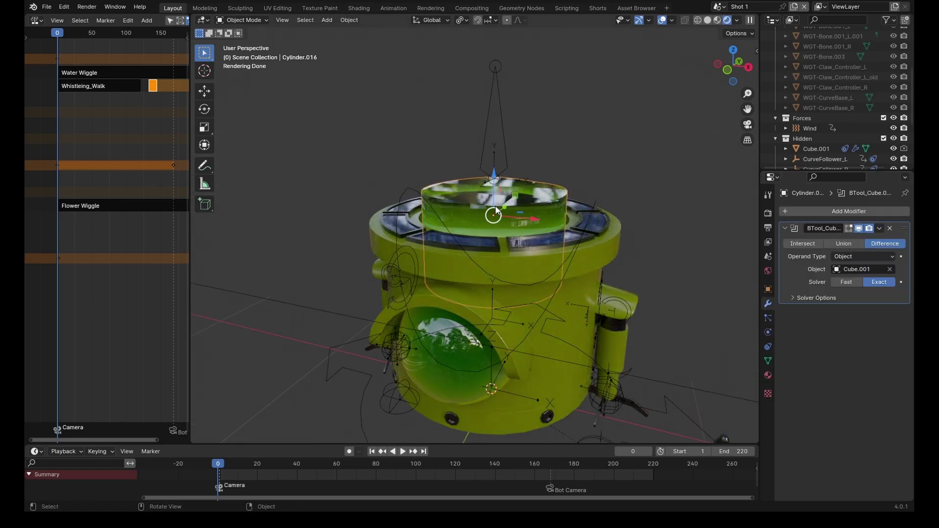
scroll(565, 233, down, 3)
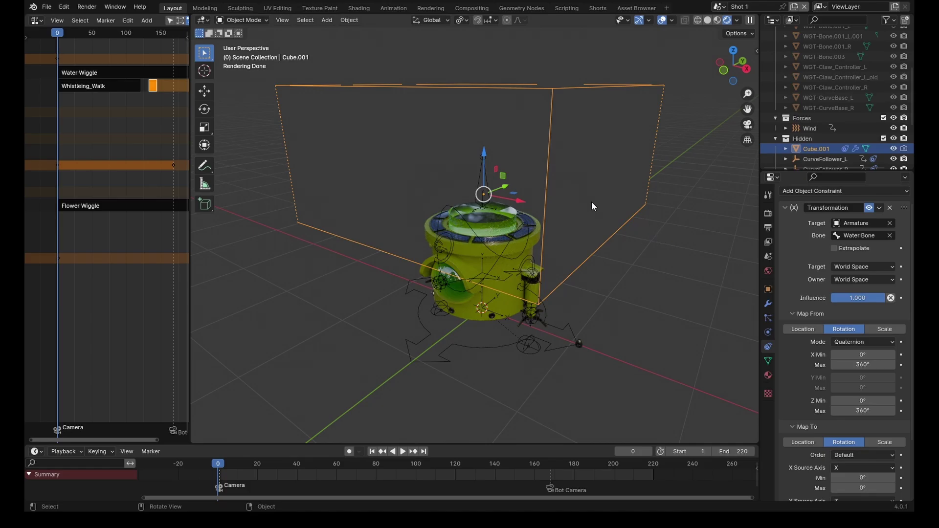
- Test the water cutter's reaction by rotating the robot's body bone in Pose Mode
key(r)
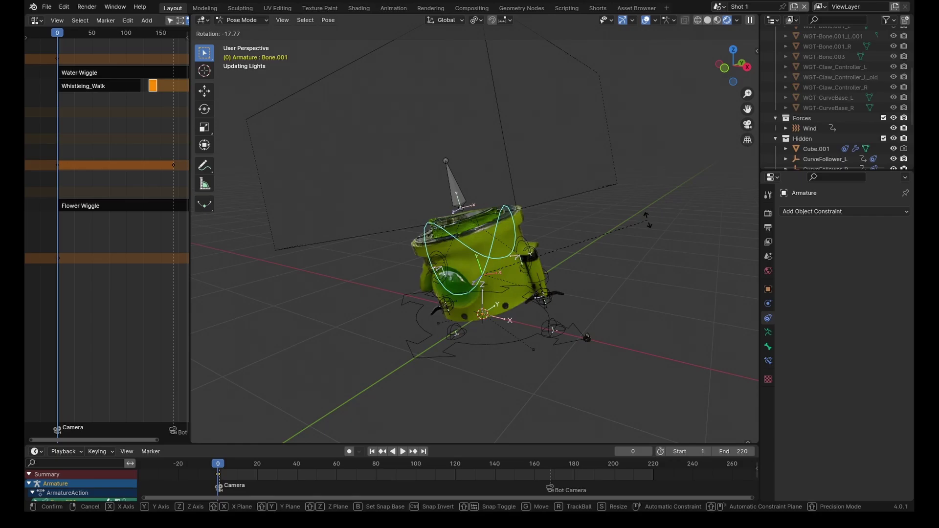
key(Escape)
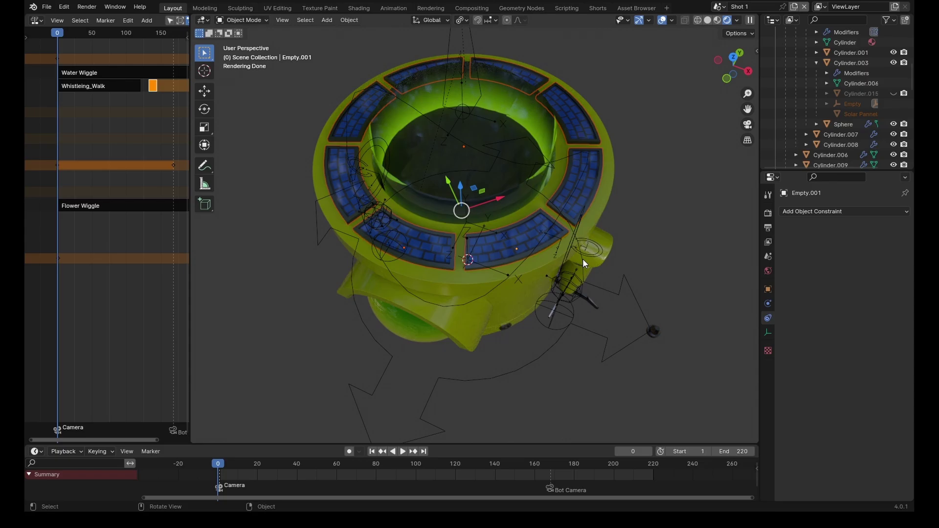
- Isolate the solar panels and their two empties in local view, and clear the rotation of the central Empty
middle_drag(577, 263, 472, 268)
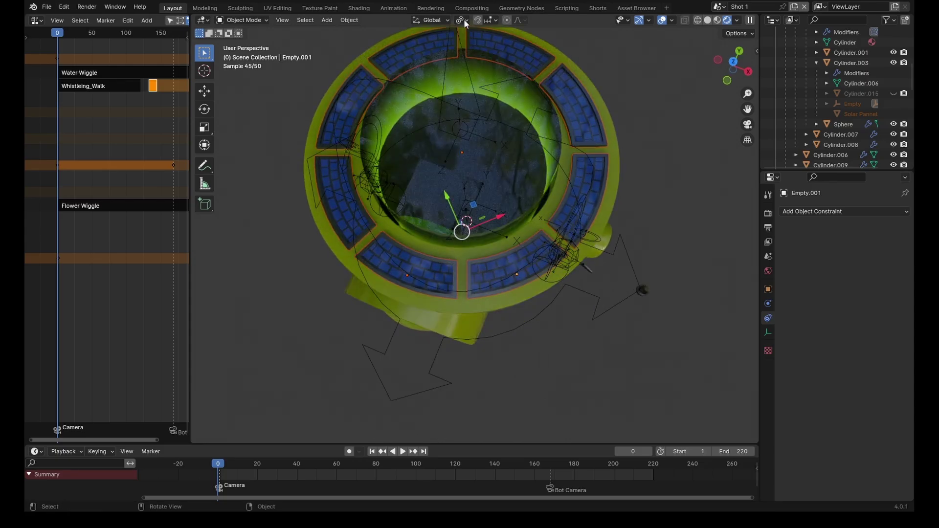
middle_drag(627, 335, 629, 309)
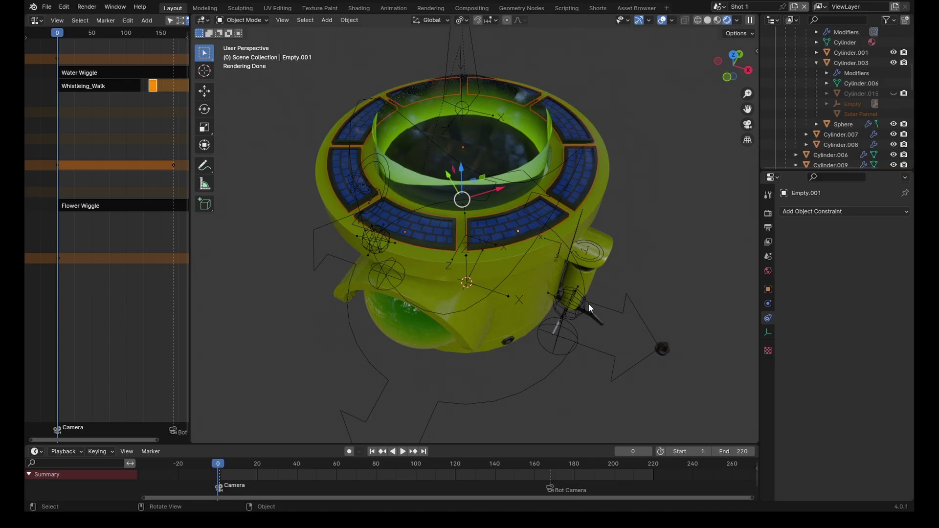
key(KP_Divide)
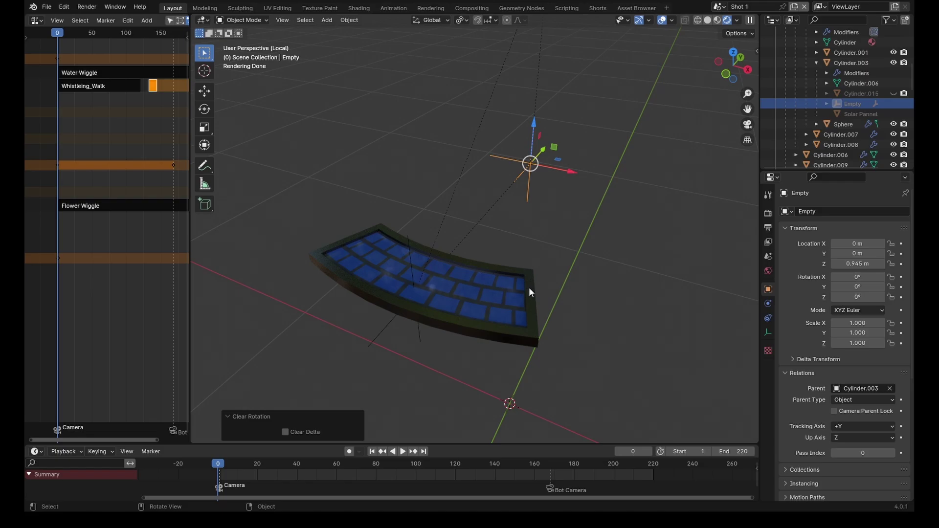
- Examine the parenting of Empty and Empty.001 and the Array modifier settings of the solar panels
click(498, 287)
click(541, 169)
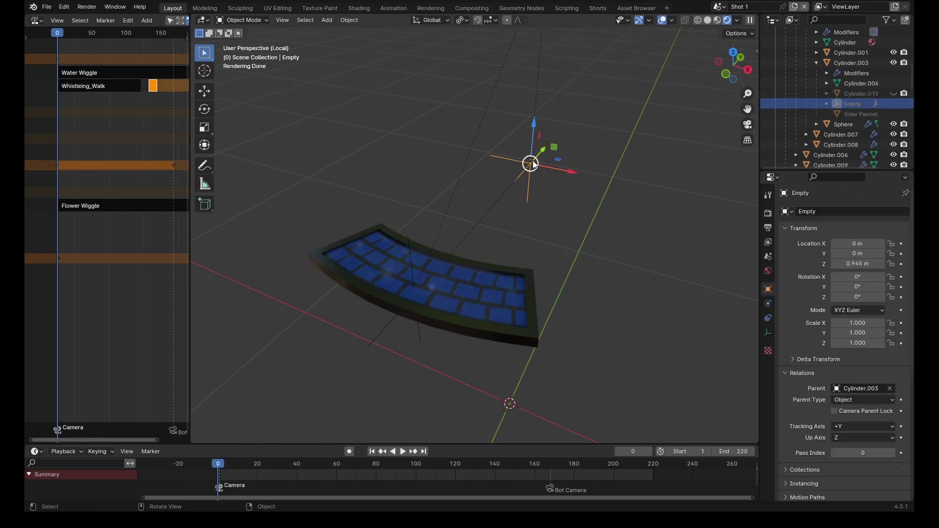
click(426, 261)
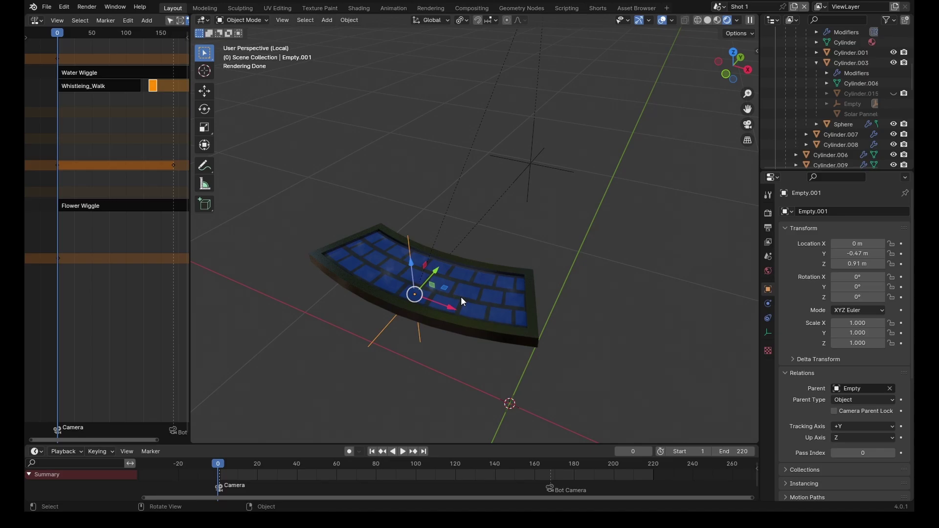
click(464, 284)
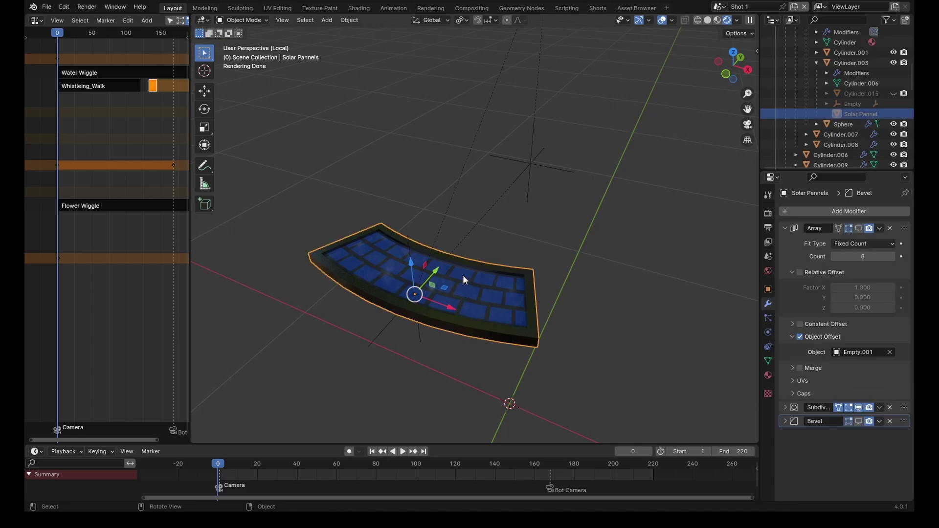
click(410, 243)
middle_drag(427, 262, 437, 254)
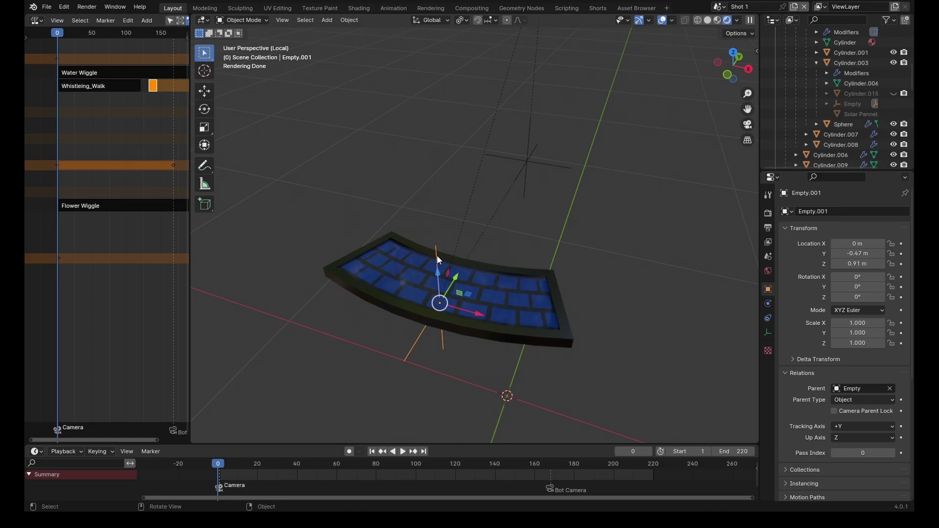
click(435, 254)
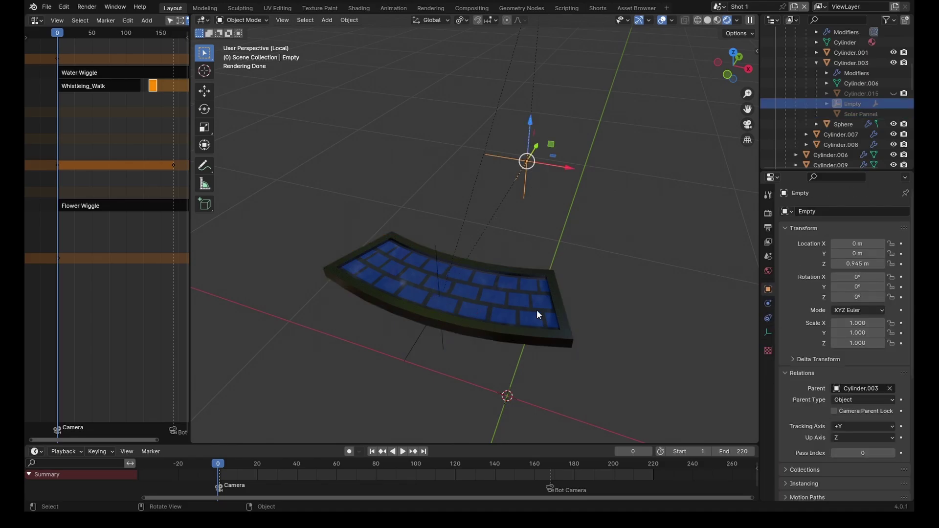
click(541, 339)
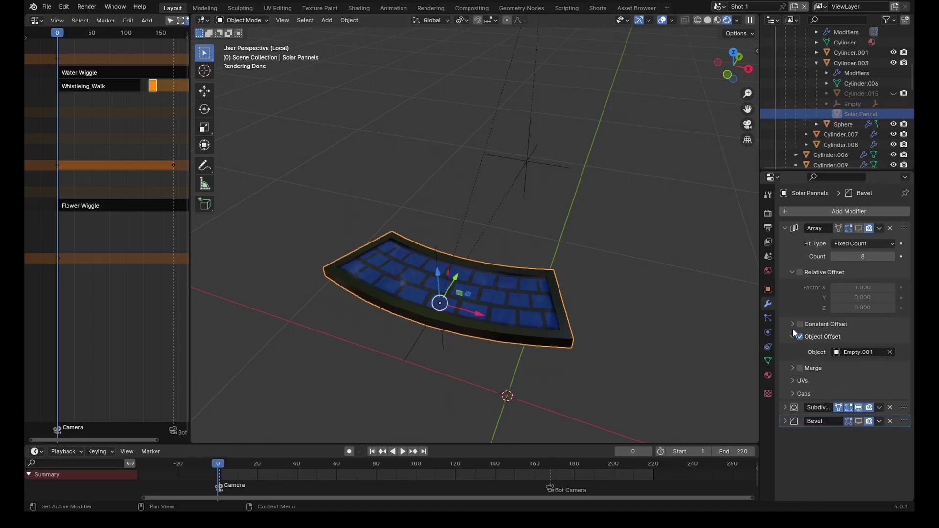
middle_drag(527, 317, 532, 316)
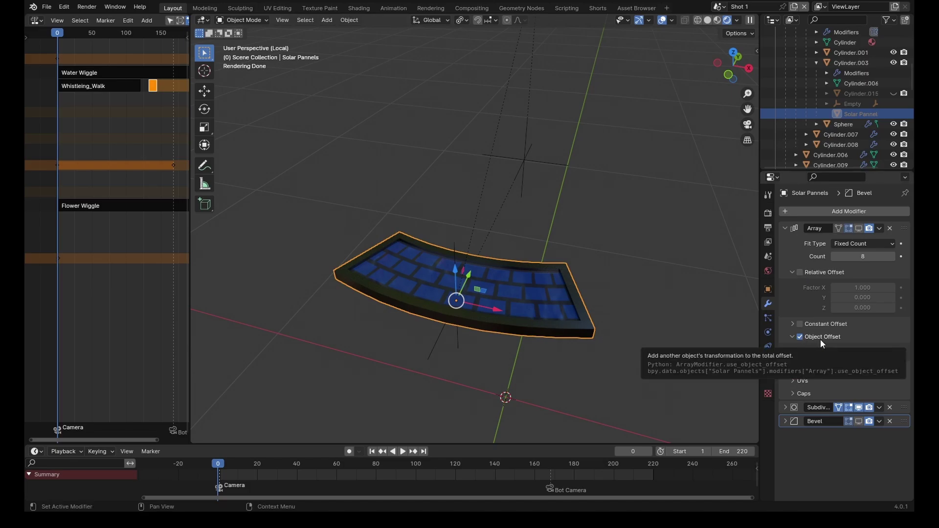
- Clear the Object Offset target in the solar panels' Array modifier and assign Empty.001 again
click(873, 352)
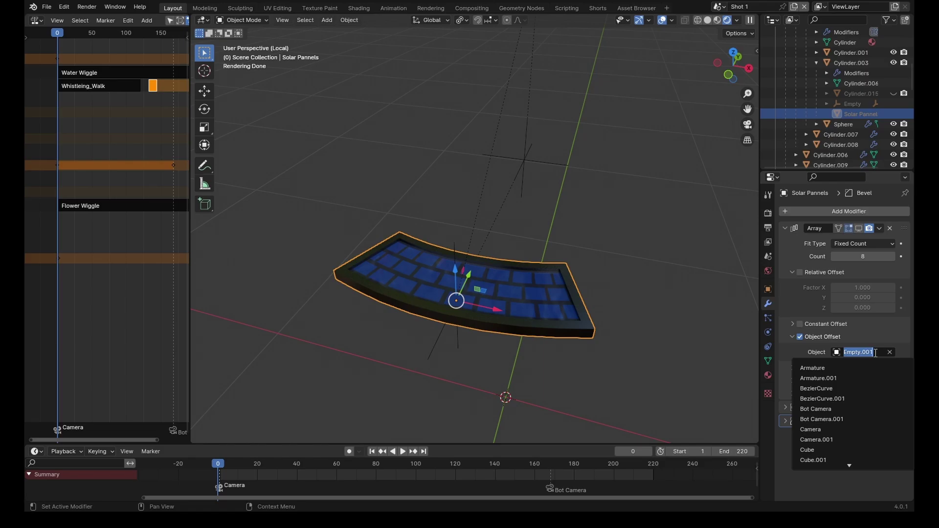
click(875, 354)
click(890, 353)
click(890, 352)
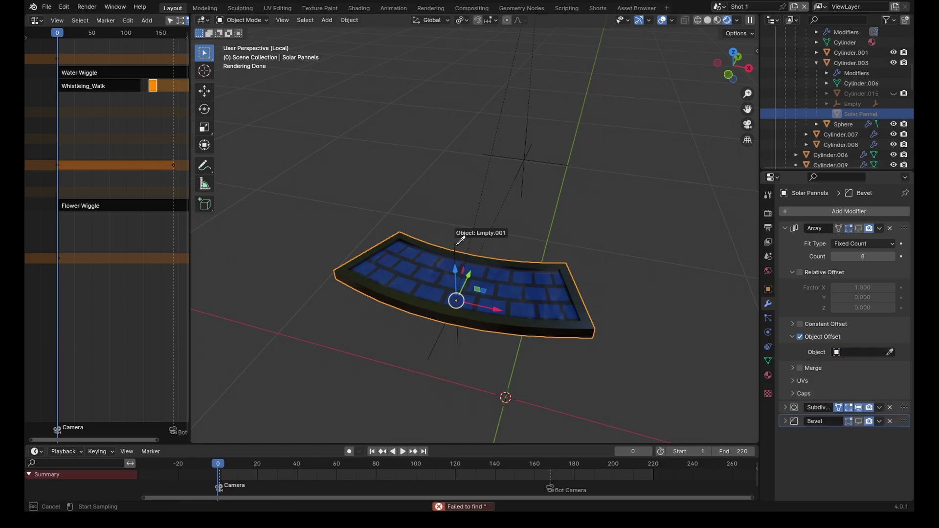
click(456, 244)
- Rotate the central Empty 45° around the Z axis to spread the solar panels into a ring
middle_drag(456, 245, 448, 246)
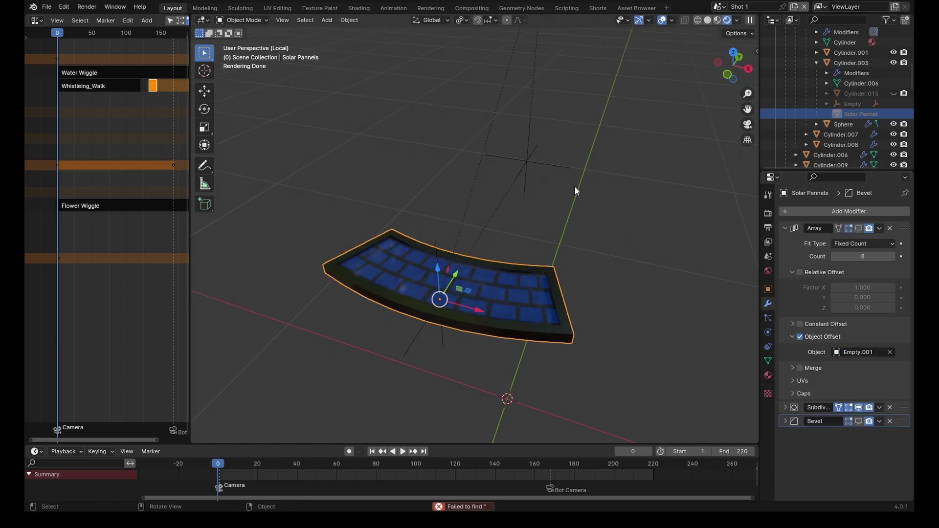
click(567, 167)
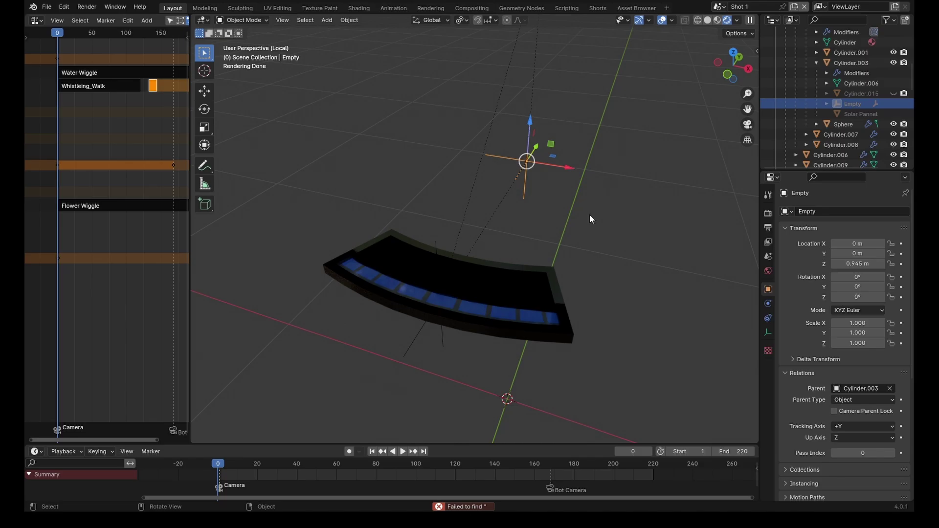
key(r)
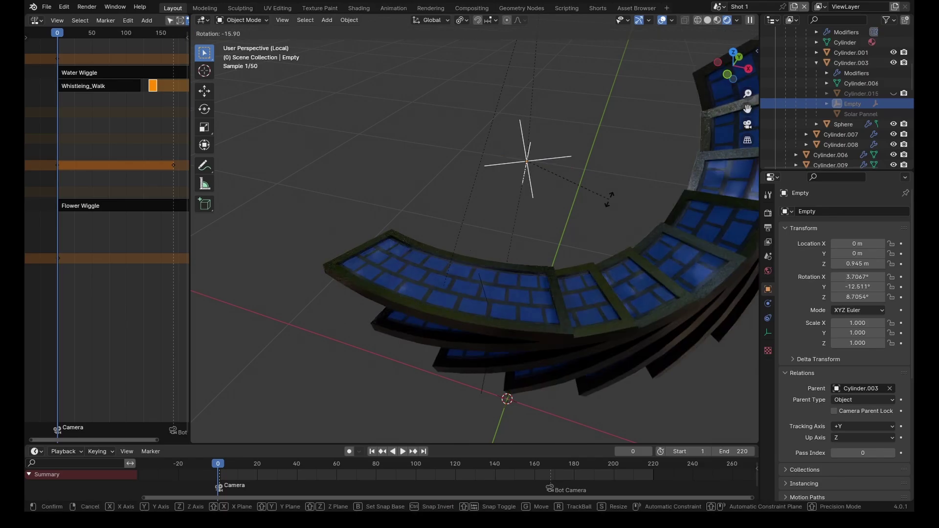
key(z)
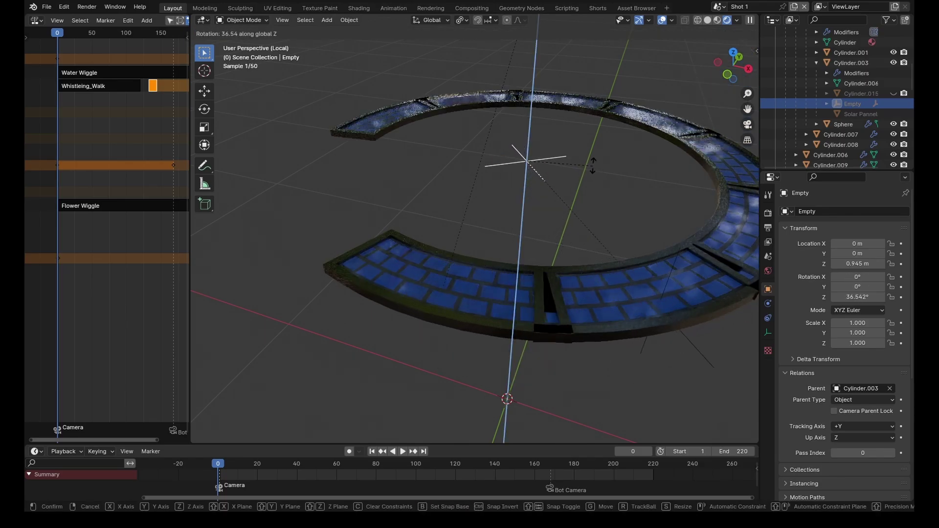
text(45)
key(Return)
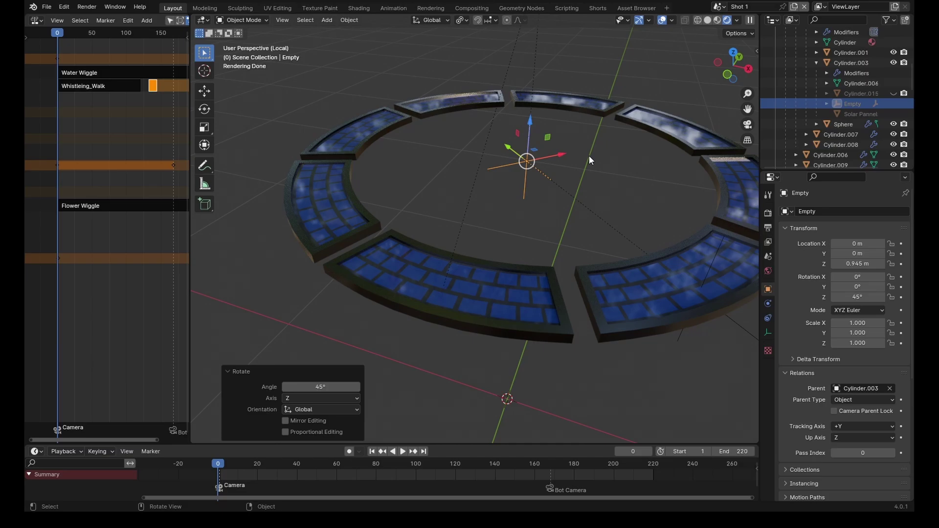
middle_drag(589, 156, 577, 182)
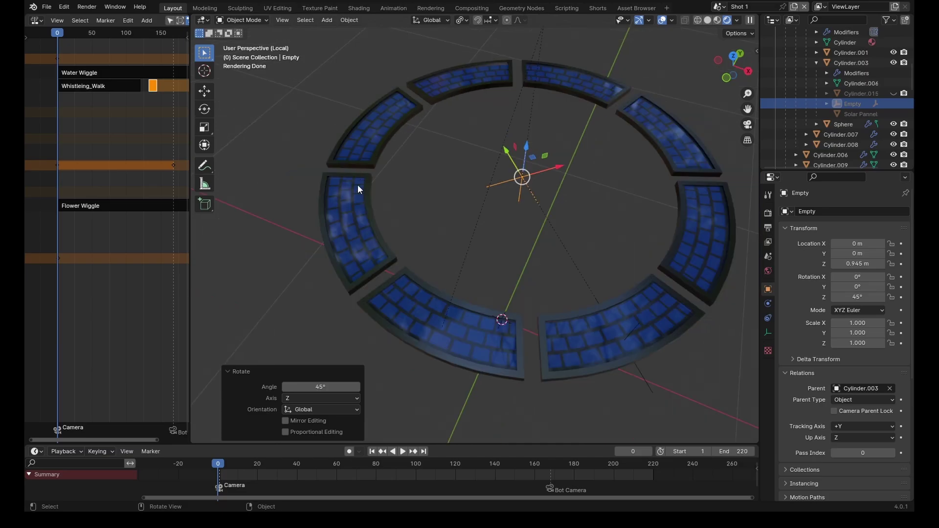
- Try moving a panel face on the ring's inner rim in Edit Mode and moving the solar panels along Z
click(567, 324)
key(Tab)
key(g)
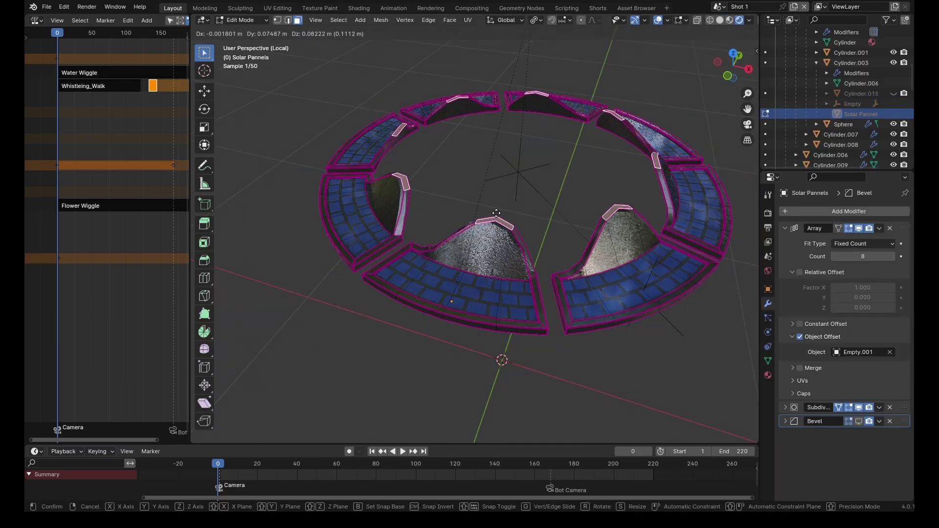
right_click(547, 308)
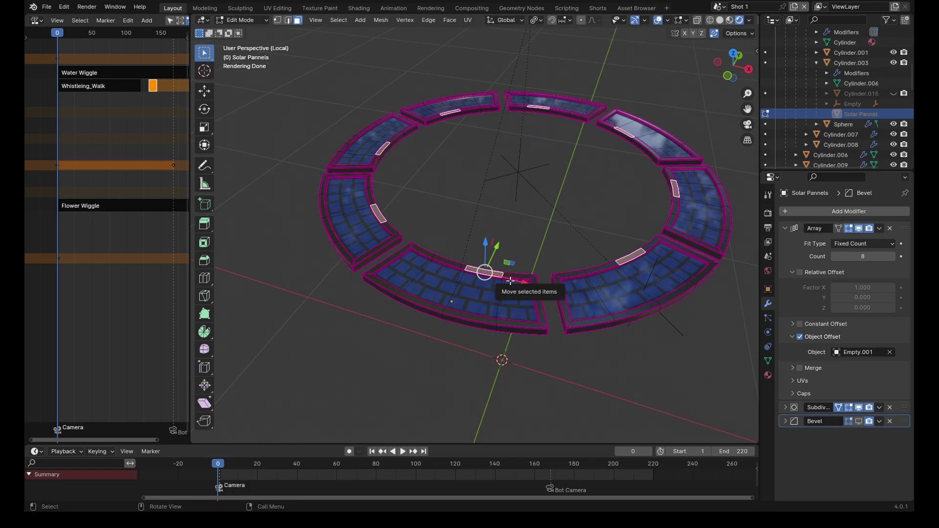
key(Tab)
click(663, 248)
key(g)
key(z)
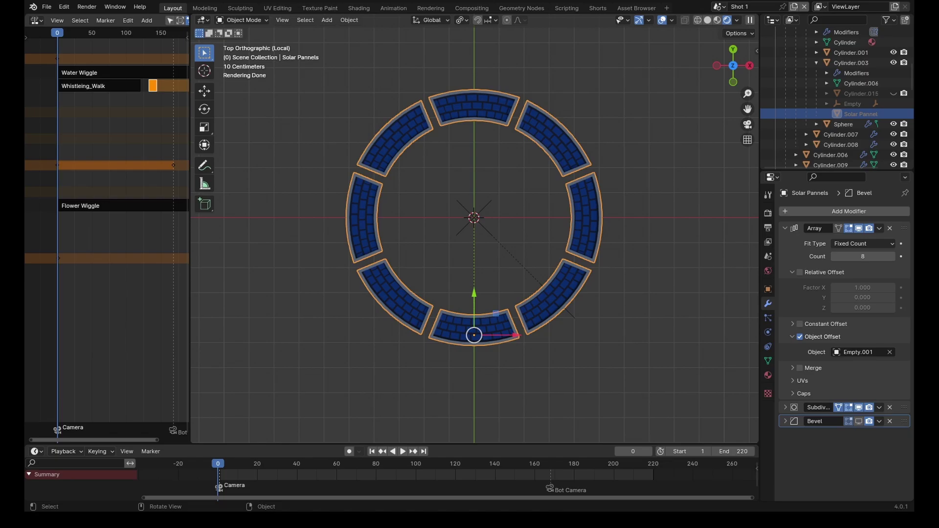
- Enter Edit Mode on the solar panels and display their UV layout in the UV Editor
key(Tab)
shift+middle_drag(546, 363, 555, 367)
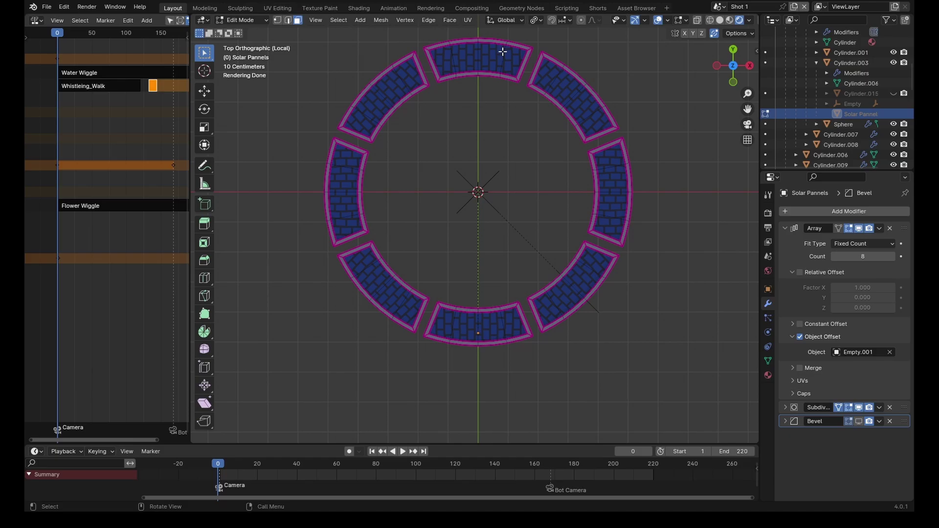
key(shift+F10)
- Center the solar panel's UV island by setting its X and Y to 0.5, and rotate it 90°
drag(717, 51, 718, 59)
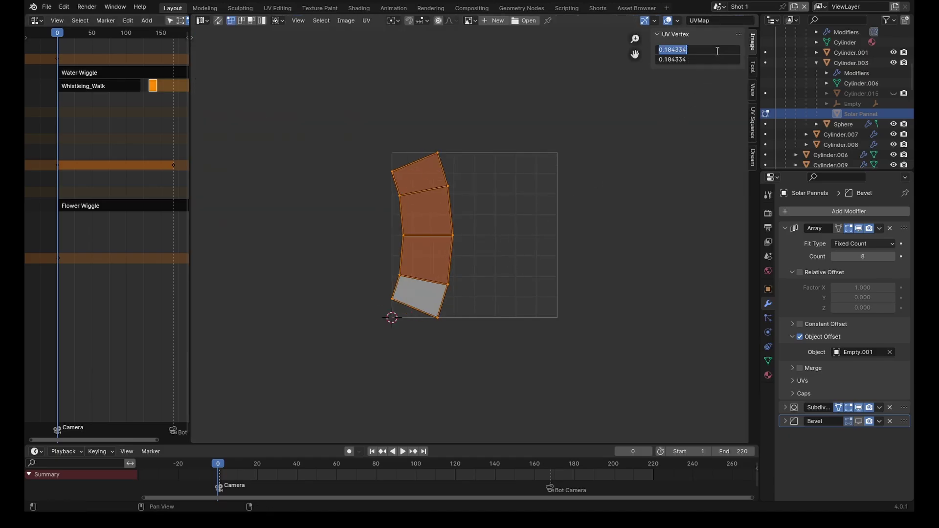
text(0.5)
key(Return)
text(r90)
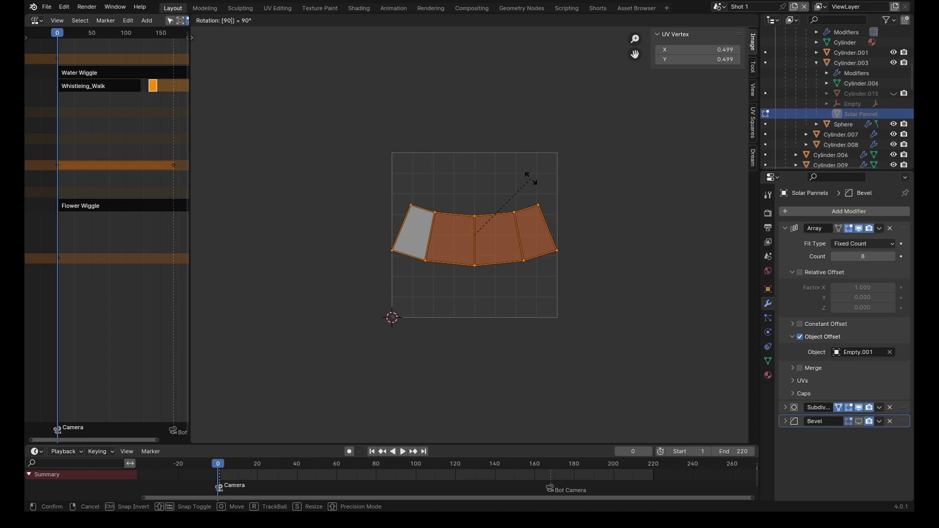
key(Return)
mouse_move(708, 50)
mouse_down()
mouse_move(707, 59)
mouse_move(708, 51)
mouse_up()
key(Escape)
- Straighten the solar panel's UVs into a square grid with UV Squares and return the editor to the 3D Viewport
click(753, 122)
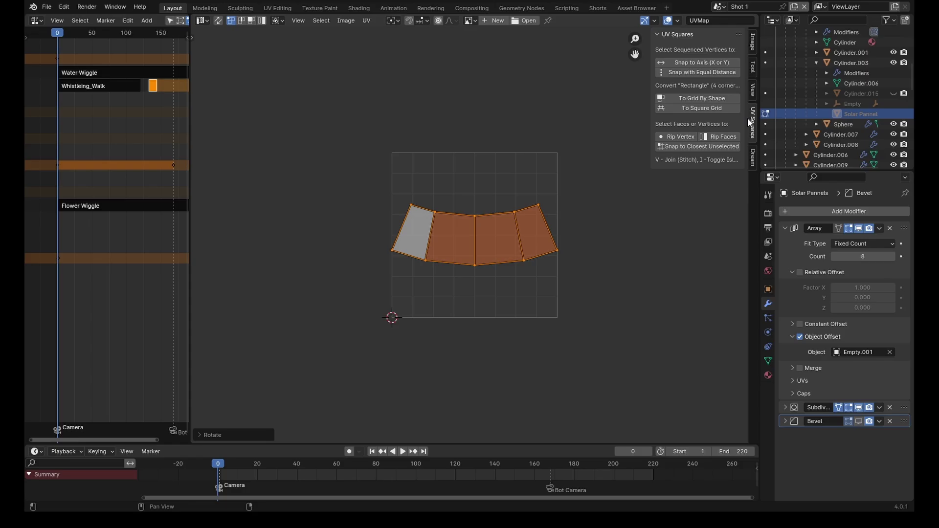
click(690, 109)
click(202, 20)
click(205, 49)
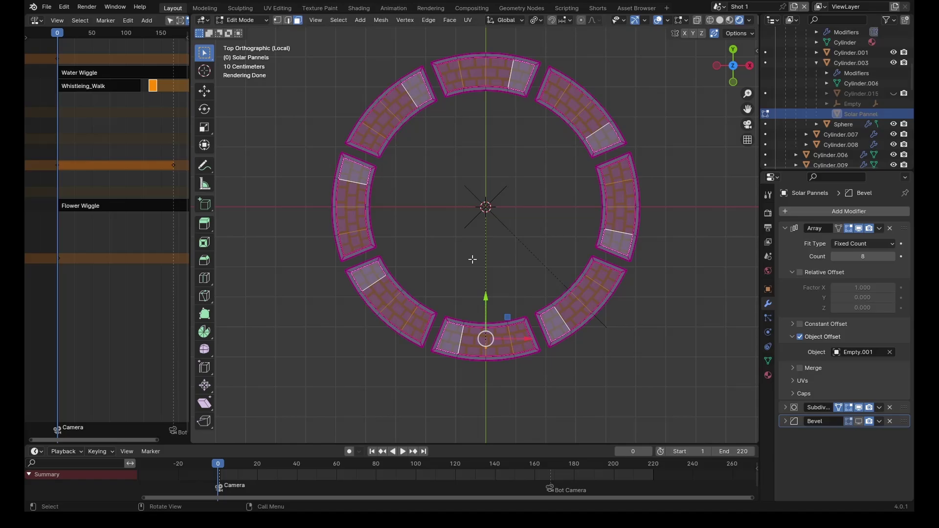
click(520, 371)
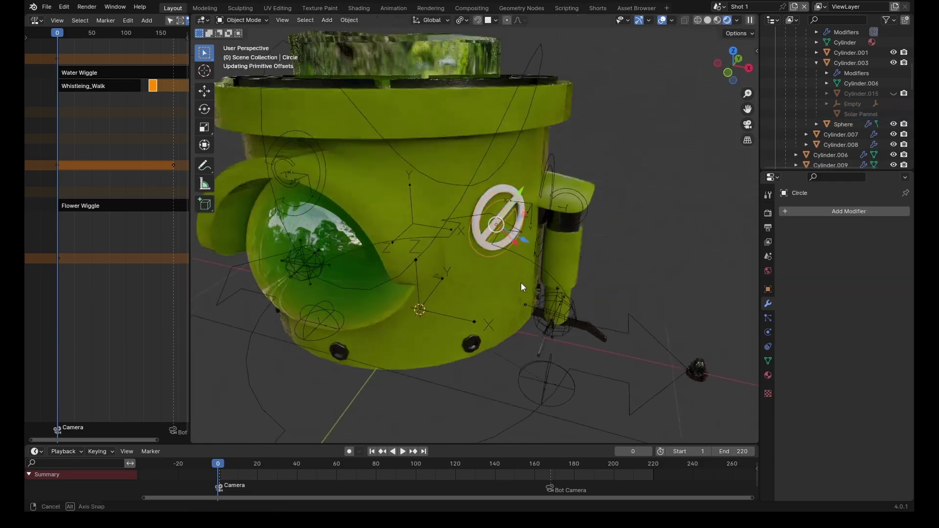
- Move the barred ring emblem about 0.326 m along its local X, away from the robot's body
scroll(521, 283, up, 6)
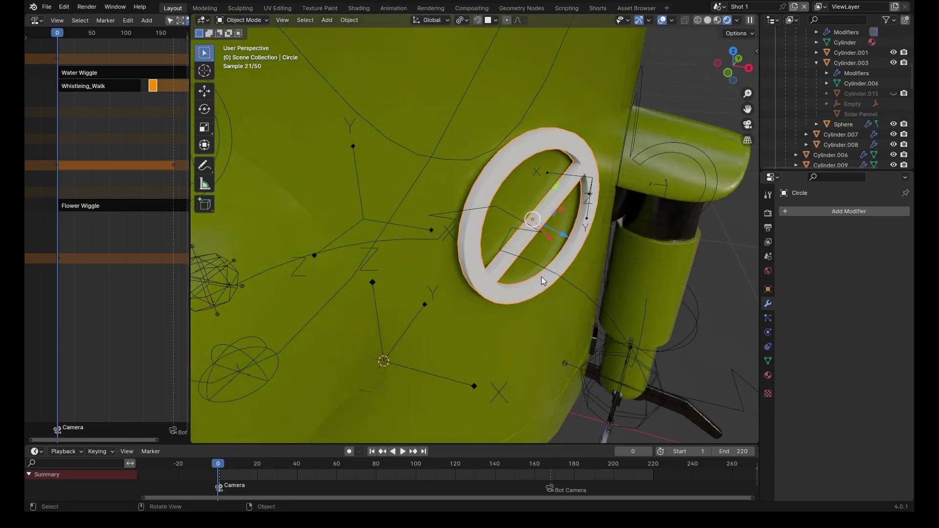
middle_drag(542, 277, 576, 267)
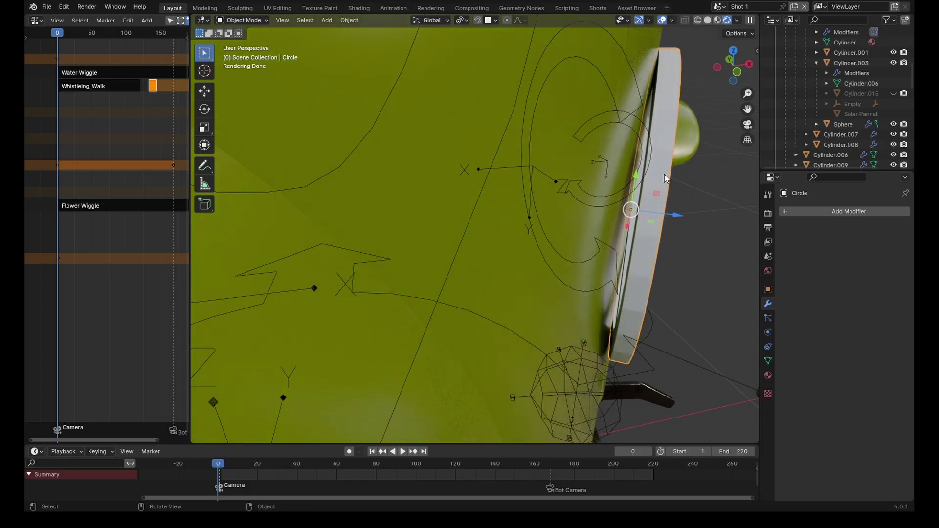
middle_drag(665, 174, 652, 181)
mouse_move(639, 250)
mouse_down()
mouse_move(618, 248)
mouse_move(647, 255)
mouse_up()
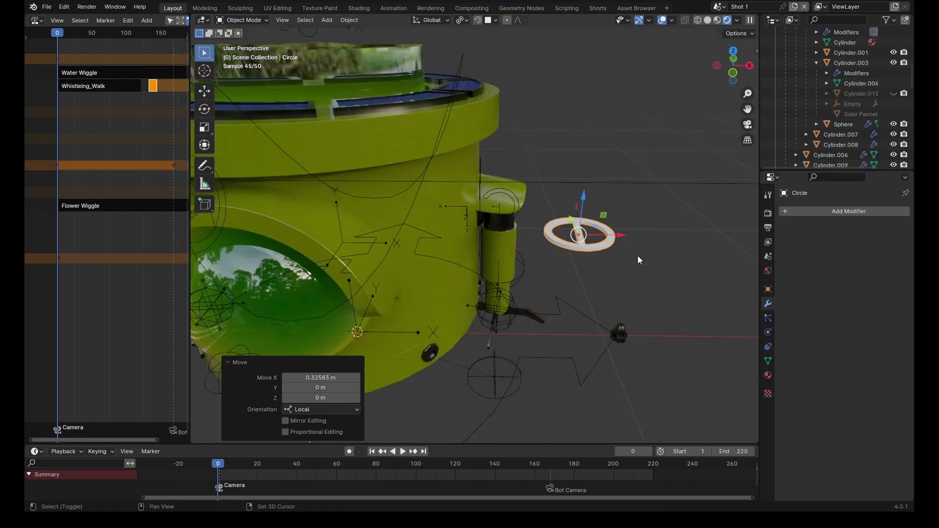
- Snap the 3D cursor to the ring emblem and add a lattice at that point
key(shift+s)
click(630, 313)
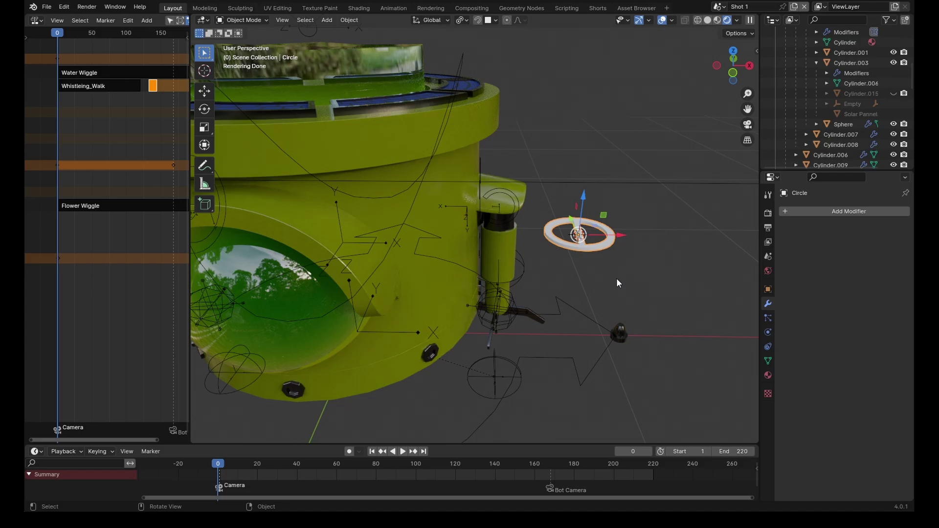
key(shift+a)
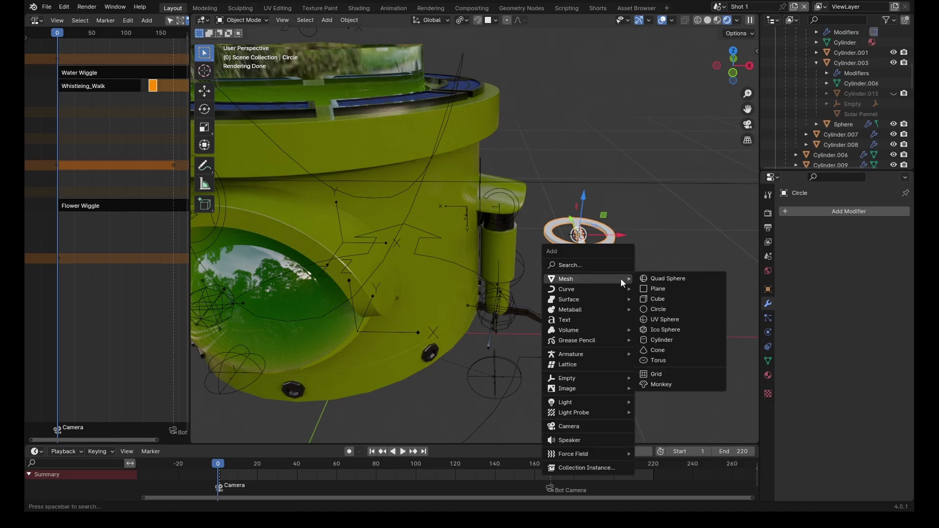
click(605, 365)
middle_drag(603, 362, 555, 238)
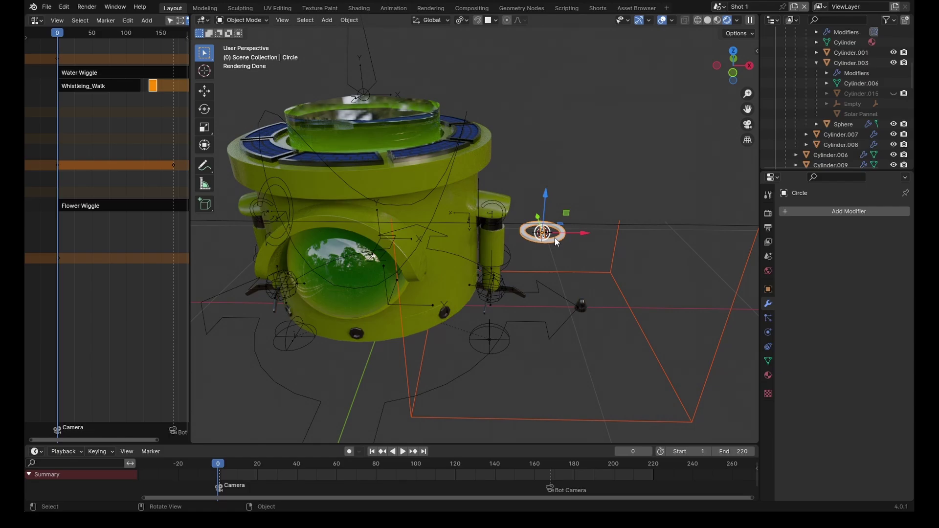
- Isolate the ring and lattice in Local View and scale the lattice uniformly by about 0.246 and 0.775 to fit the ring's width
key(slash)
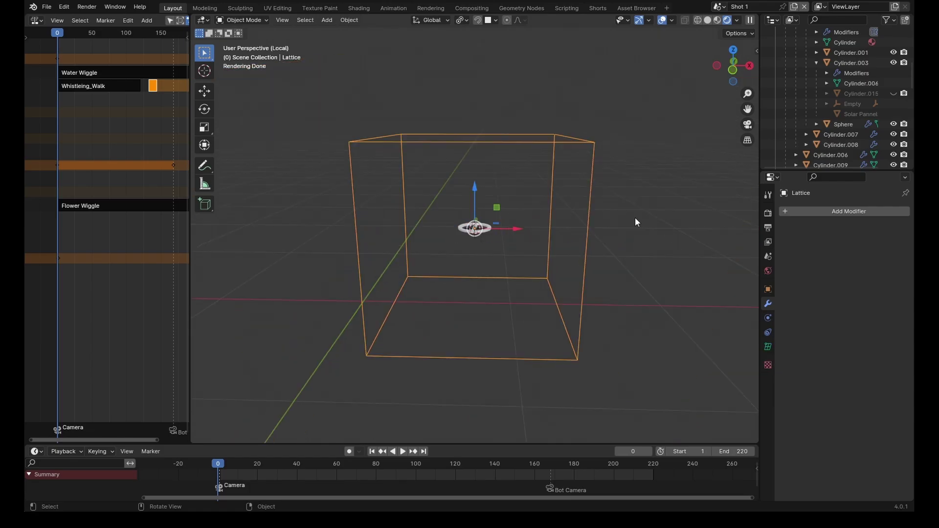
key(s)
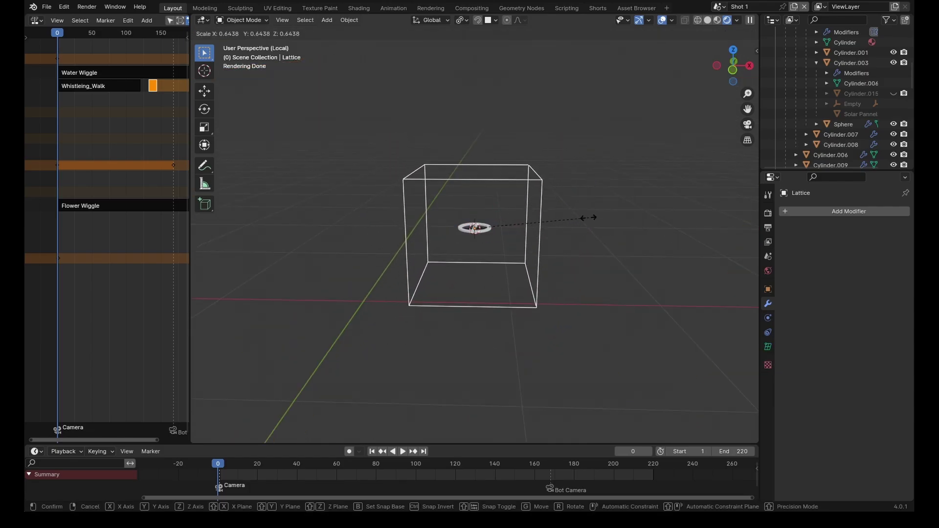
click(523, 230)
scroll(528, 248, up, 5)
key(KP_1)
key(s)
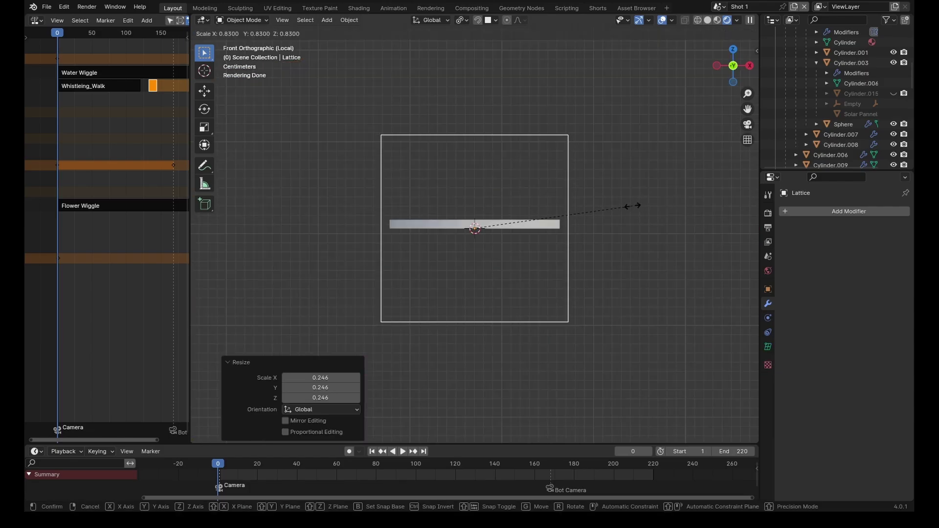
click(622, 209)
- Scale the lattice down along Z until it closely encloses the ring's thickness
key(s)
key(z)
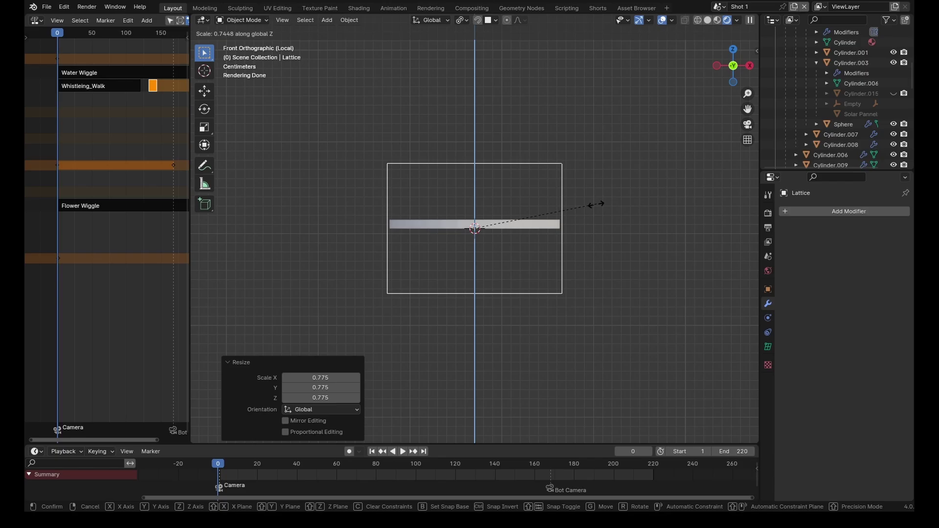
click(495, 237)
middle_drag(495, 237, 529, 274)
- Set the lattice's U and V resolution to 20
click(769, 347)
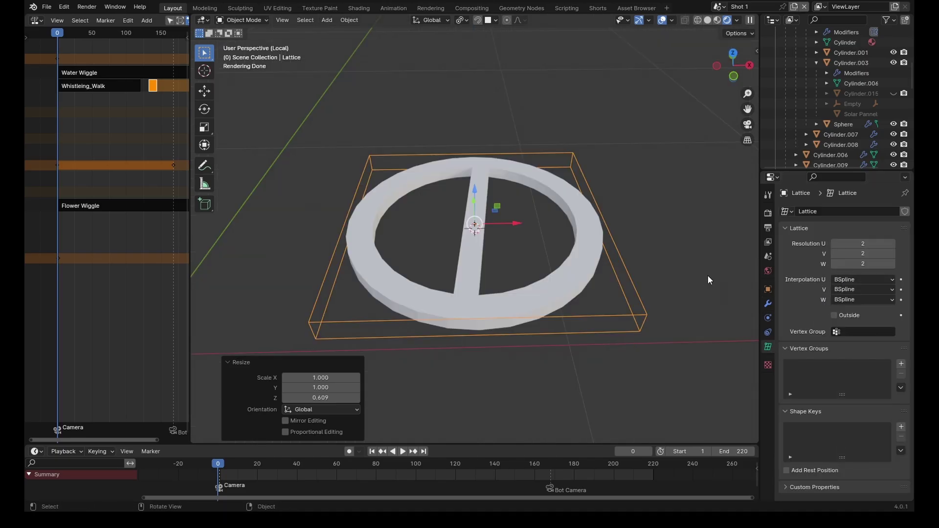
drag(857, 243, 862, 251)
text(20)
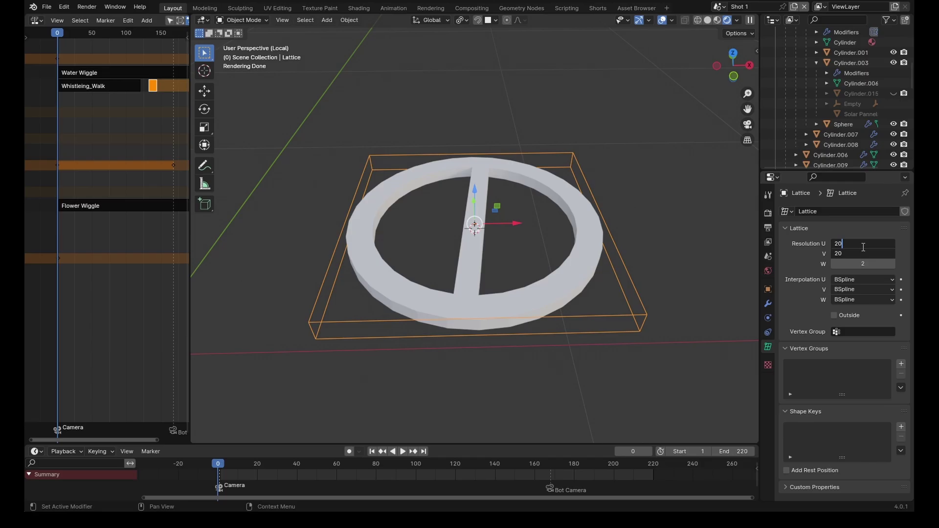
key(Return)
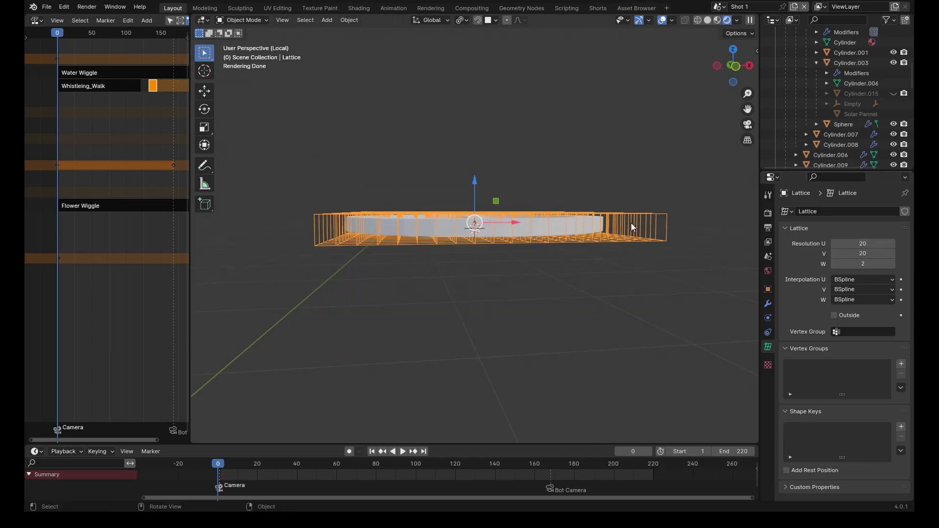
middle_drag(659, 237, 648, 299)
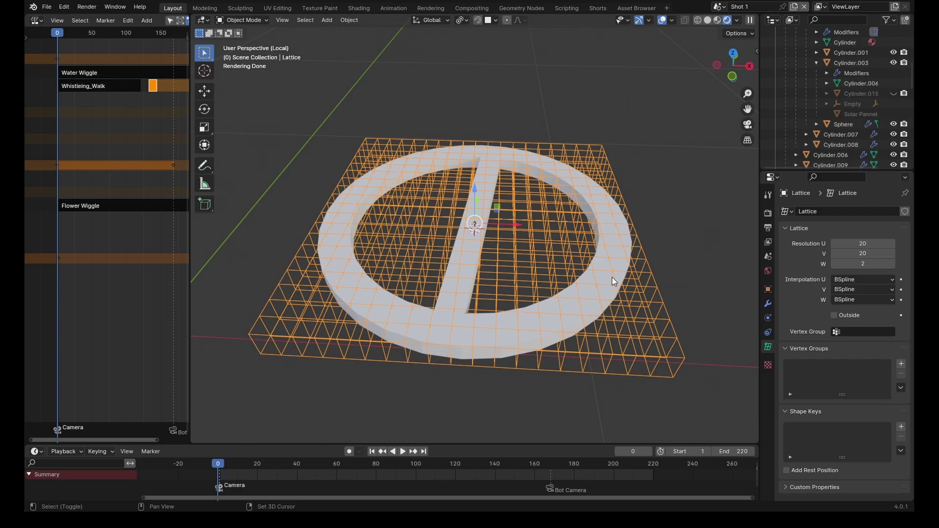
- Parent the lattice to the ring emblem with the Object parent type
shift+click(607, 277)
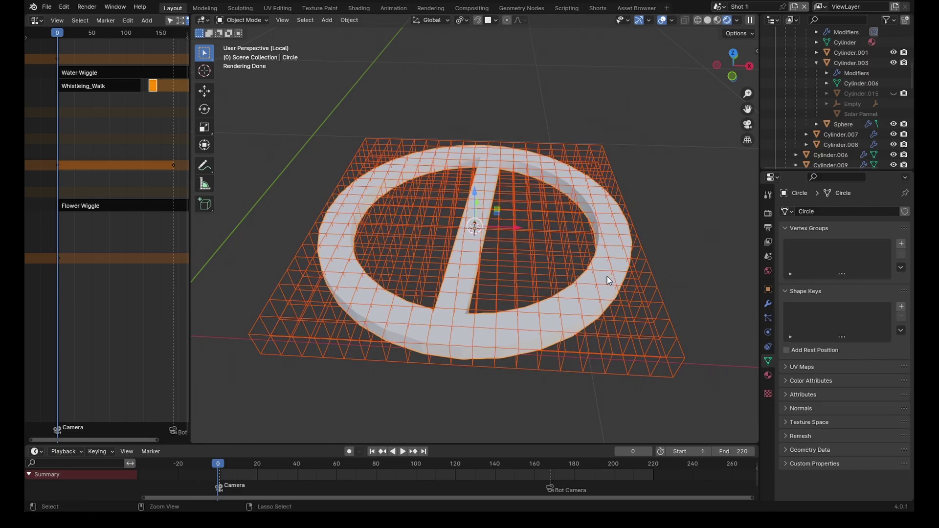
key(ctrl+p)
click(606, 274)
scroll(556, 281, down, 4)
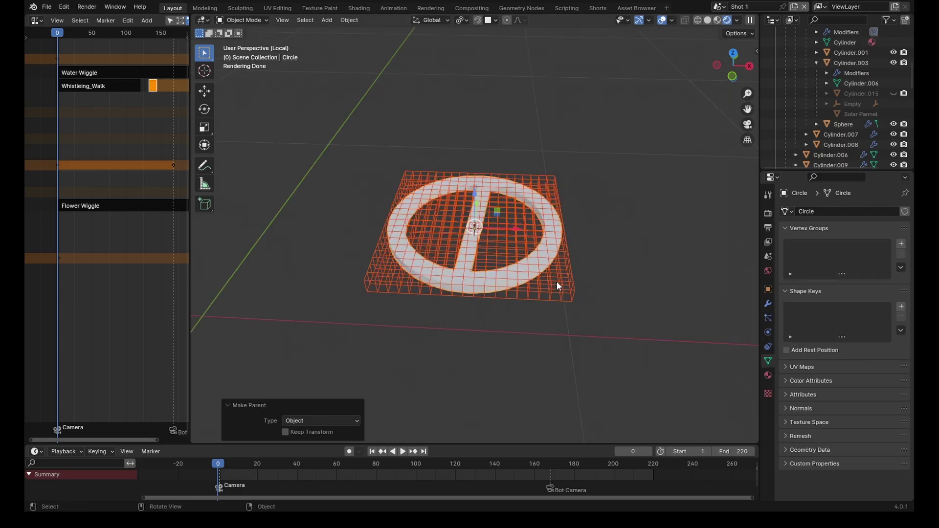
- Exit Local View, move the ring about 0.38 m onto the robot's body with surface snapping, and review the Face and Align Rotation to Target options
key(KP_Divide)
click(556, 239)
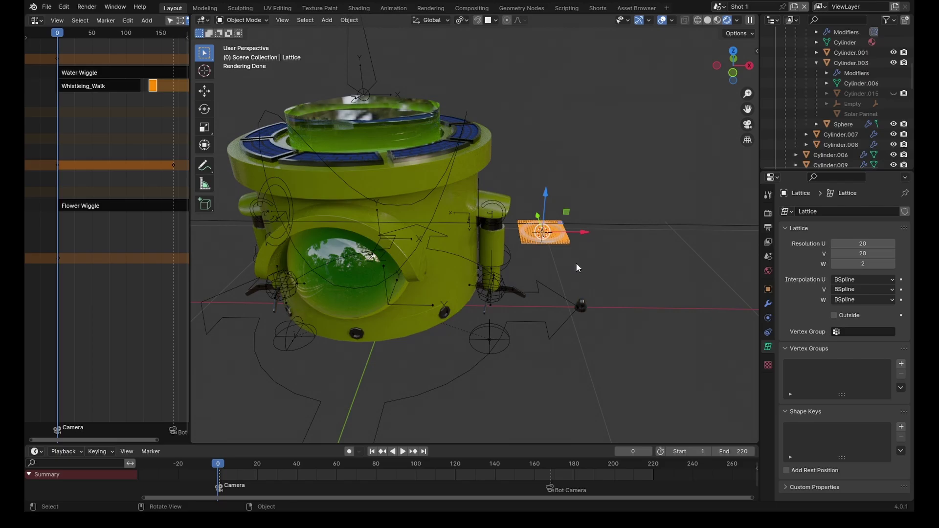
click(600, 247)
key(g)
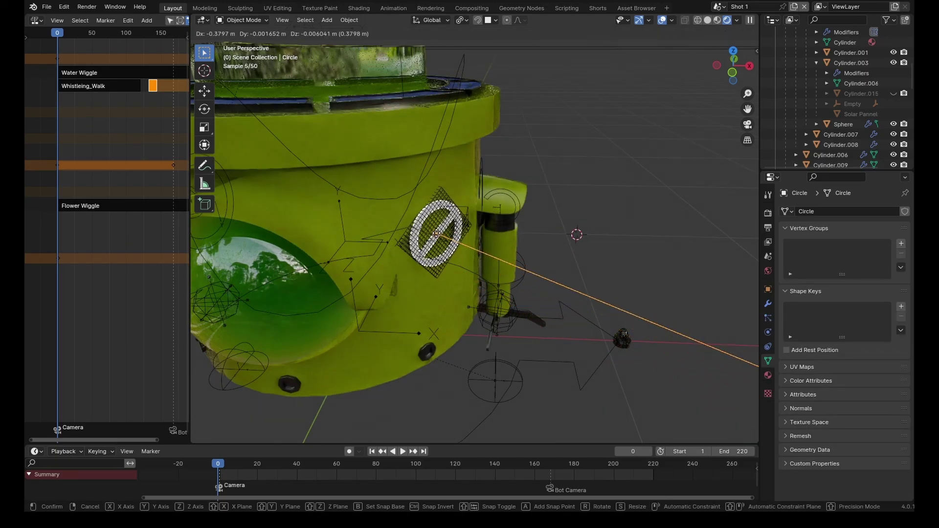
key(Return)
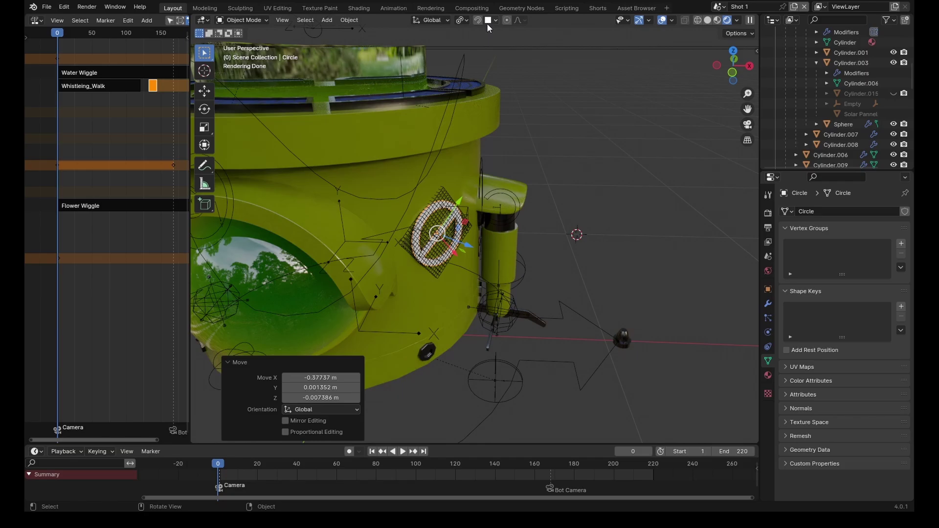
click(488, 21)
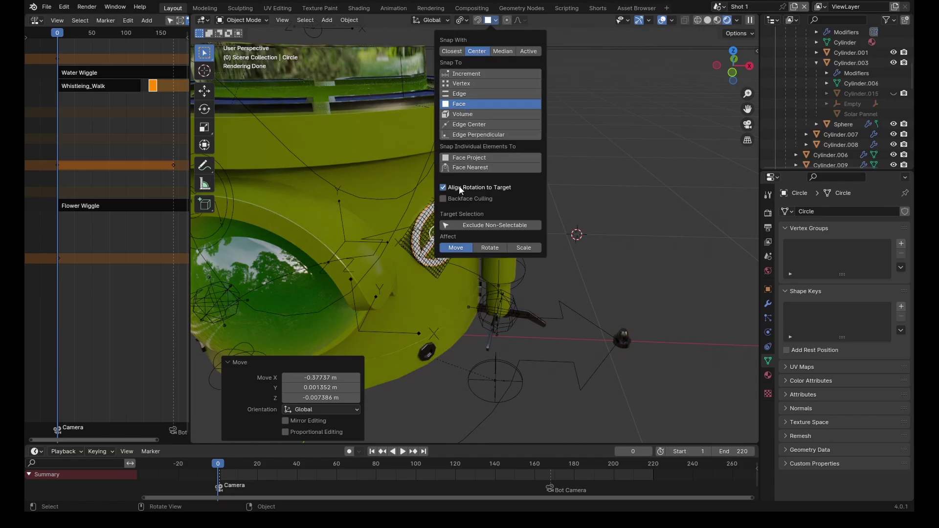
click(451, 253)
- Clear the lattice's parent while keeping its transformation
middle_drag(477, 266, 497, 269)
scroll(497, 269, up, 3)
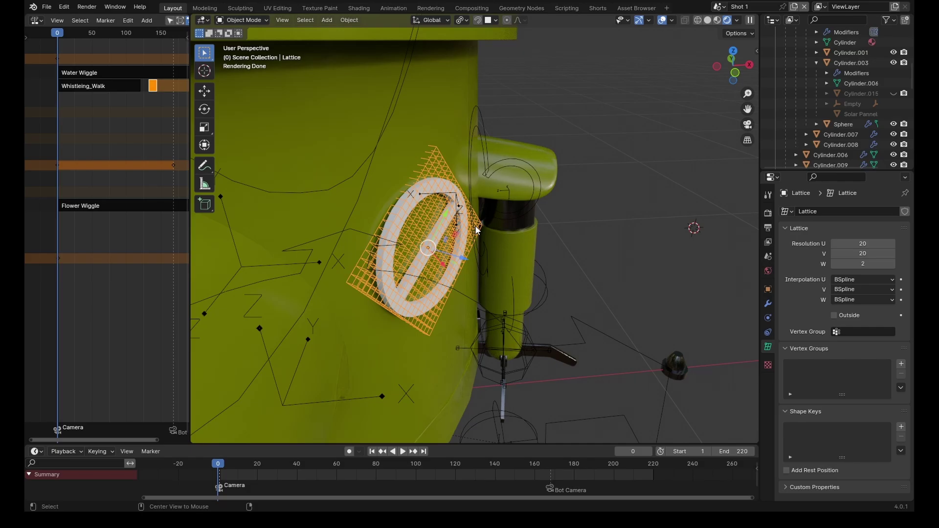
key(alt+p)
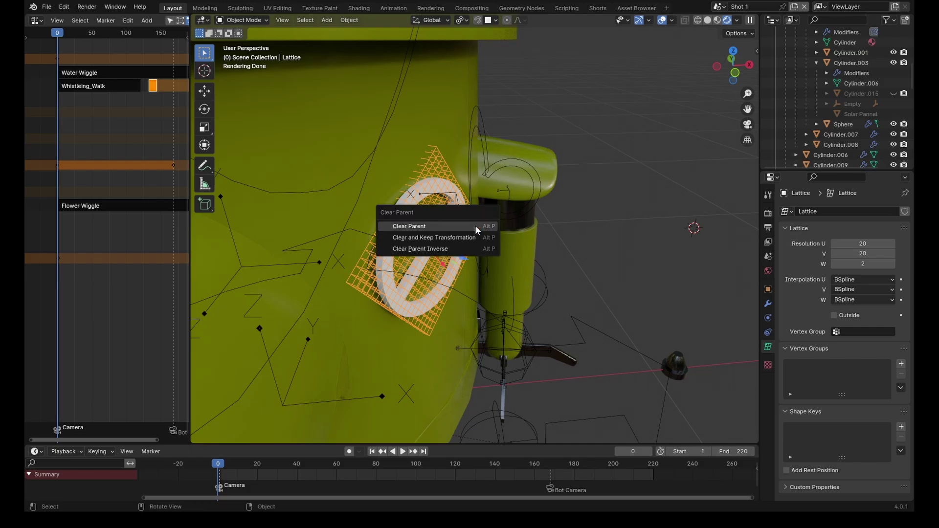
click(426, 238)
- Parent the ring emblem to the lattice with Lattice Deform
click(436, 185)
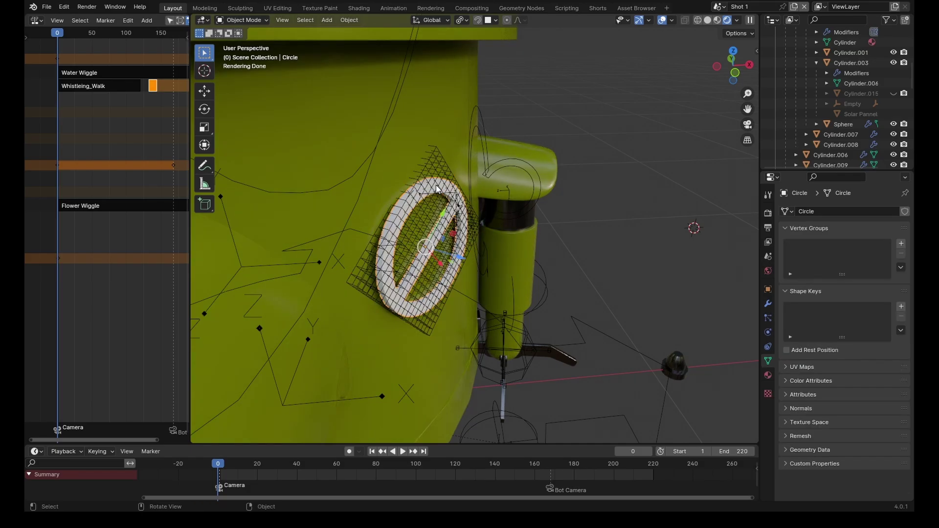
shift+click(439, 166)
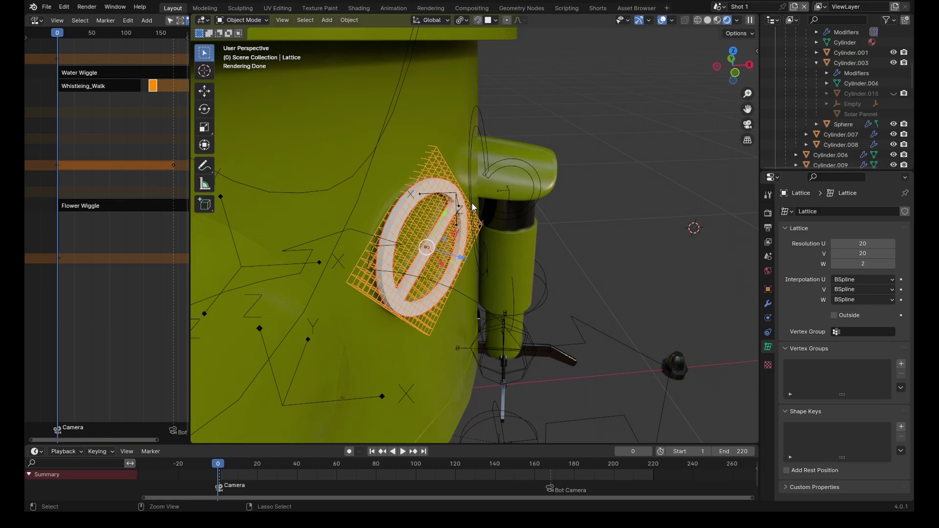
key(ctrl+p)
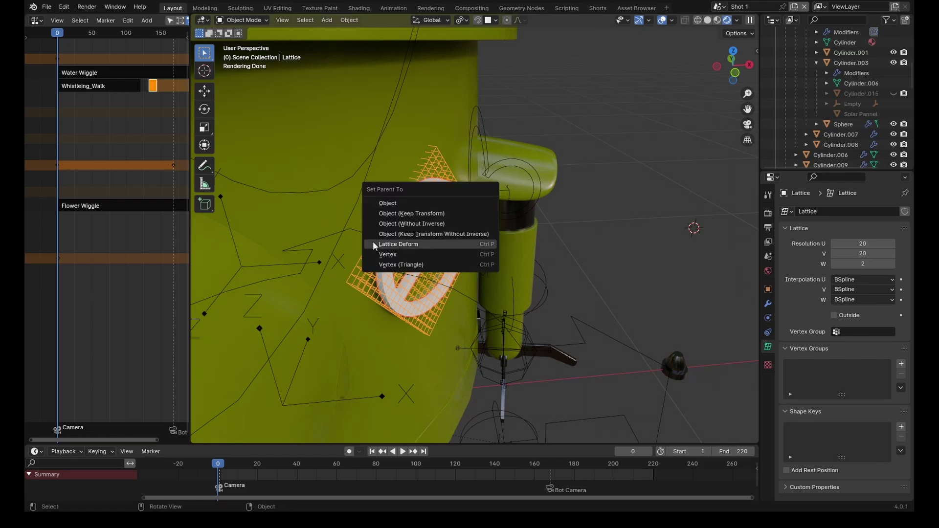
click(401, 244)
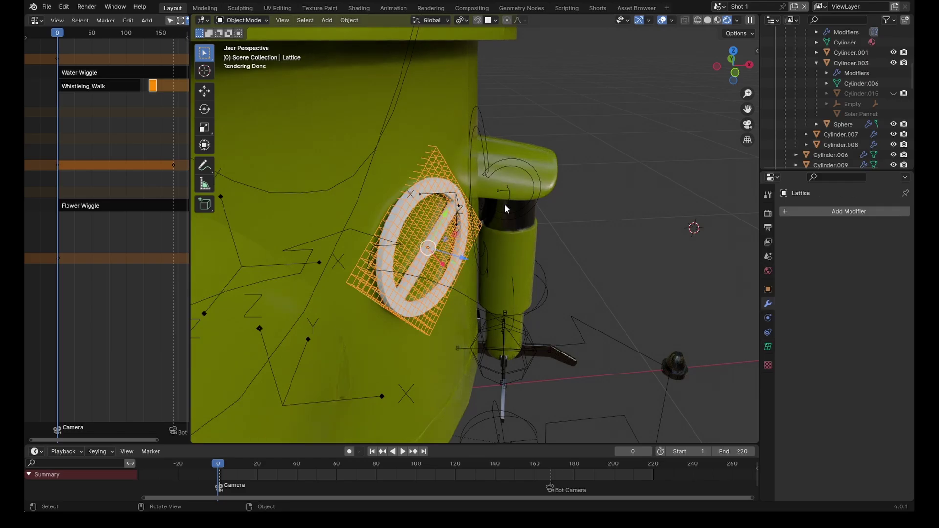
- Add a Shrinkwrap modifier to the lattice and pick the robot's body as its target
click(786, 210)
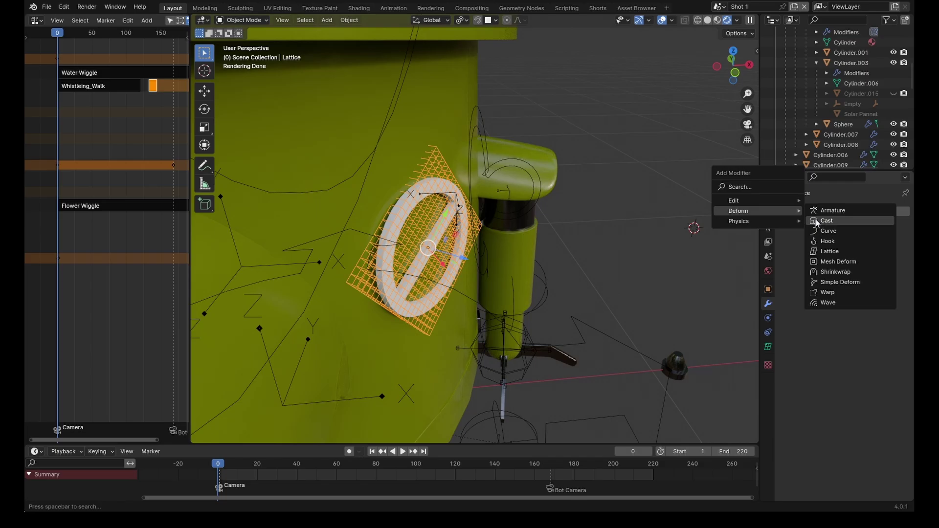
click(831, 272)
click(891, 270)
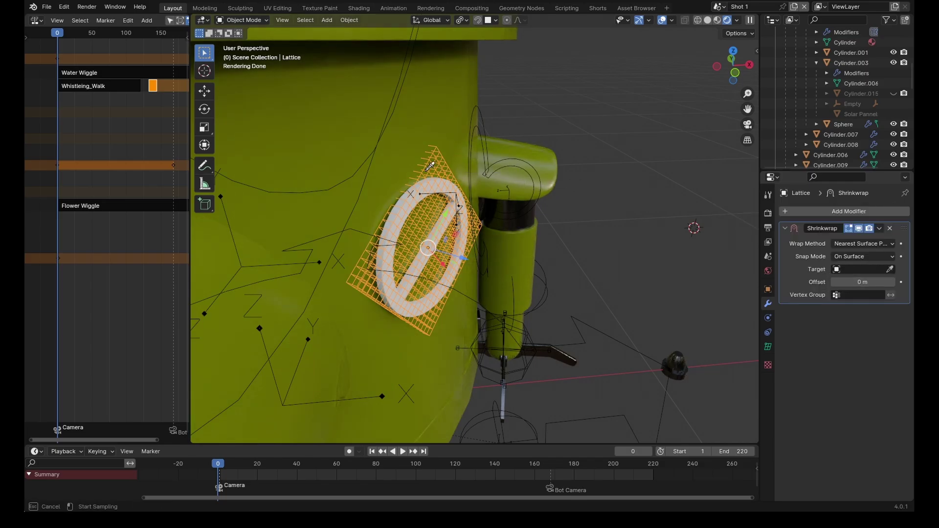
click(394, 167)
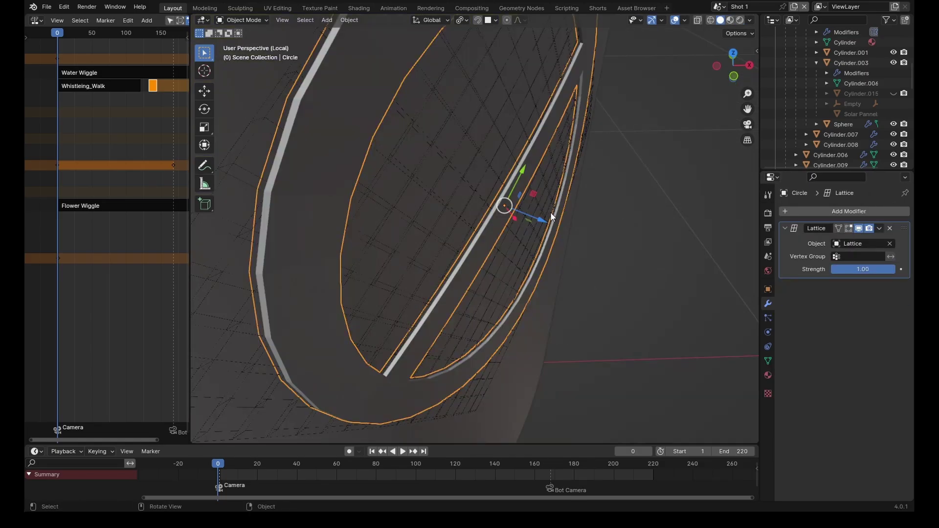
- Move the ring emblem about 0.014 m outward along its local Z so it stands off the body surface
scroll(552, 216, down, 5)
middle_drag(552, 216, 551, 219)
scroll(551, 220, up, 5)
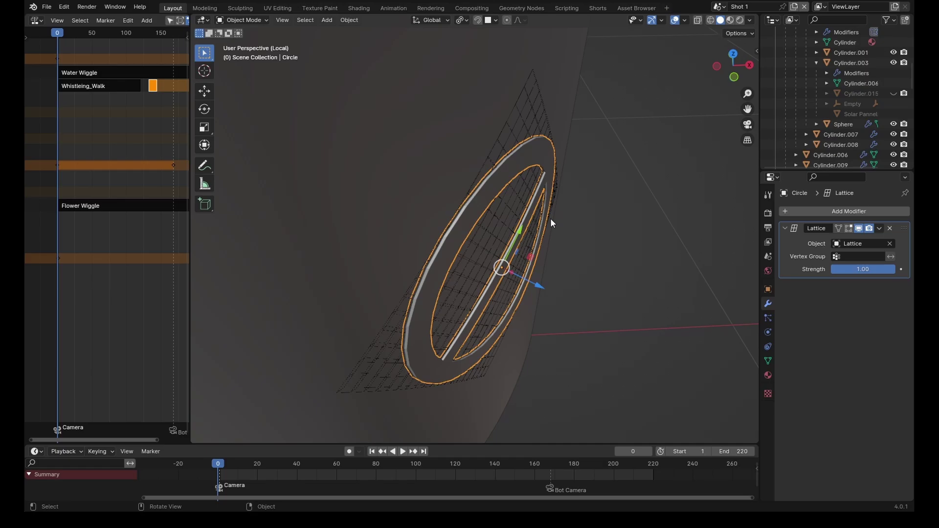
scroll(557, 230, down, 3)
mouse_move(542, 284)
mouse_down()
mouse_move(559, 300)
mouse_move(556, 290)
mouse_up()
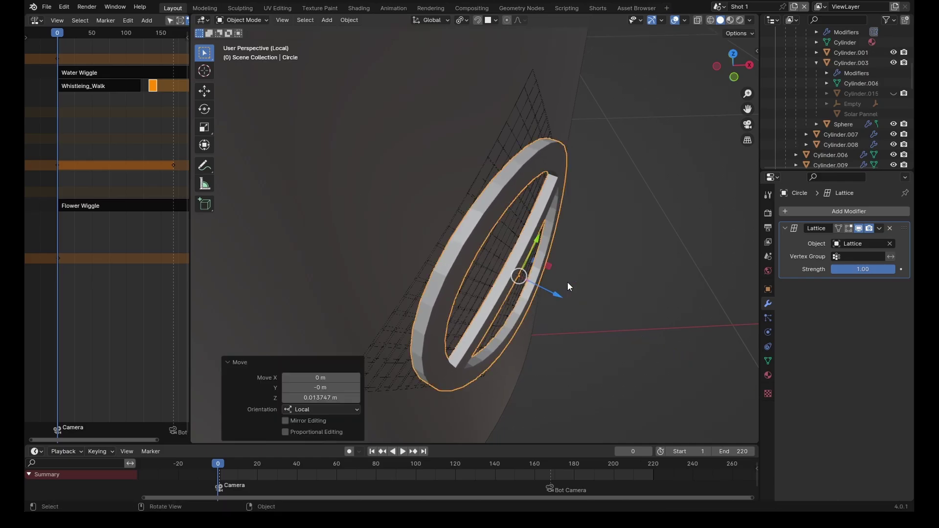
mouse_move(555, 289)
middle_down()
mouse_move(537, 269)
mouse_move(558, 274)
middle_up()
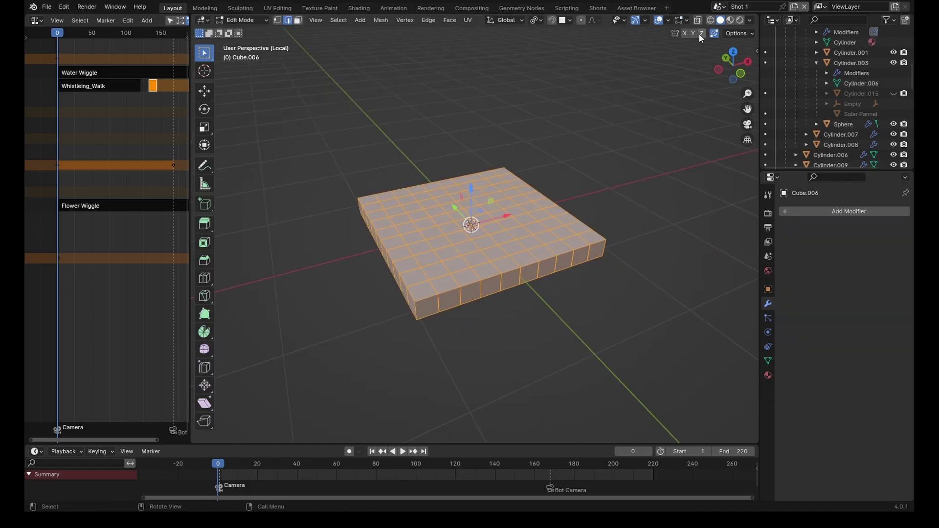
- Turn on X-ray display, switch to face selection and select one of the dividing faces inside the cube grid
click(709, 19)
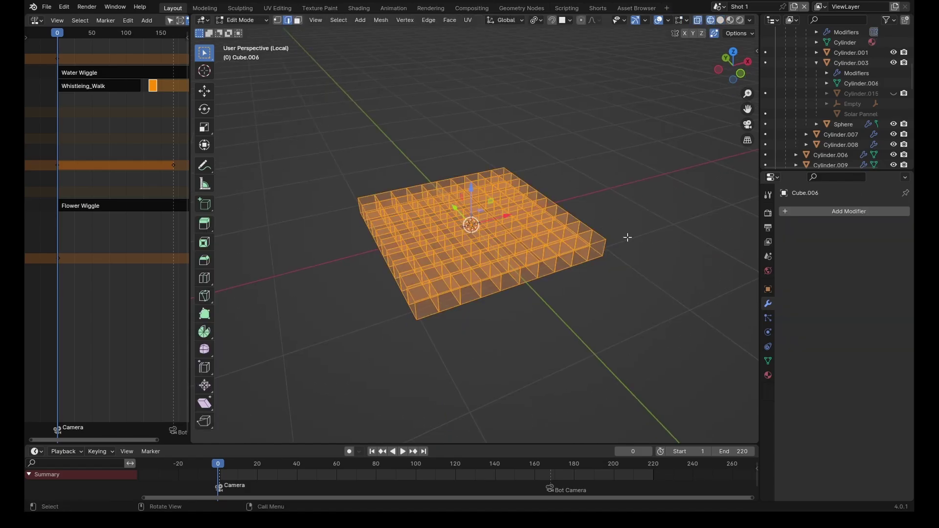
scroll(606, 280, up, 3)
middle_drag(544, 334, 560, 327)
scroll(528, 348, up, 3)
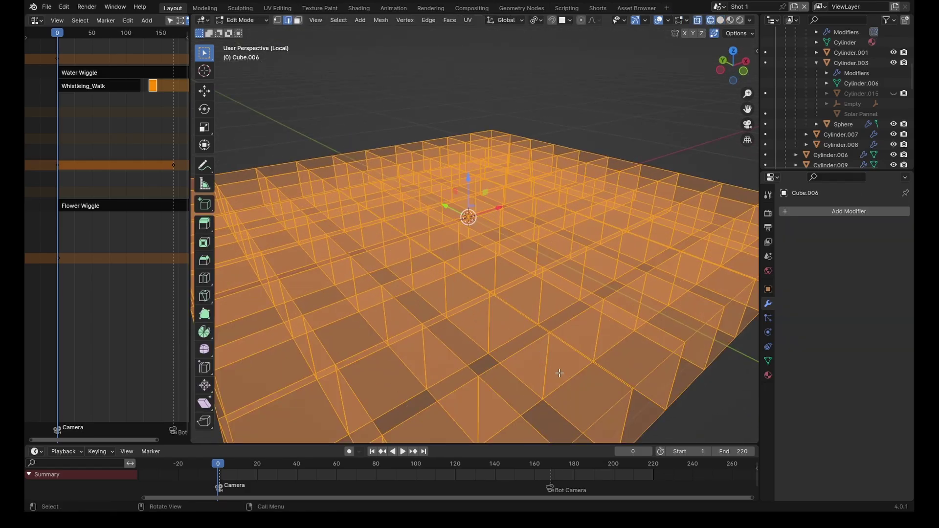
key(3)
click(582, 394)
middle_drag(582, 394, 525, 376)
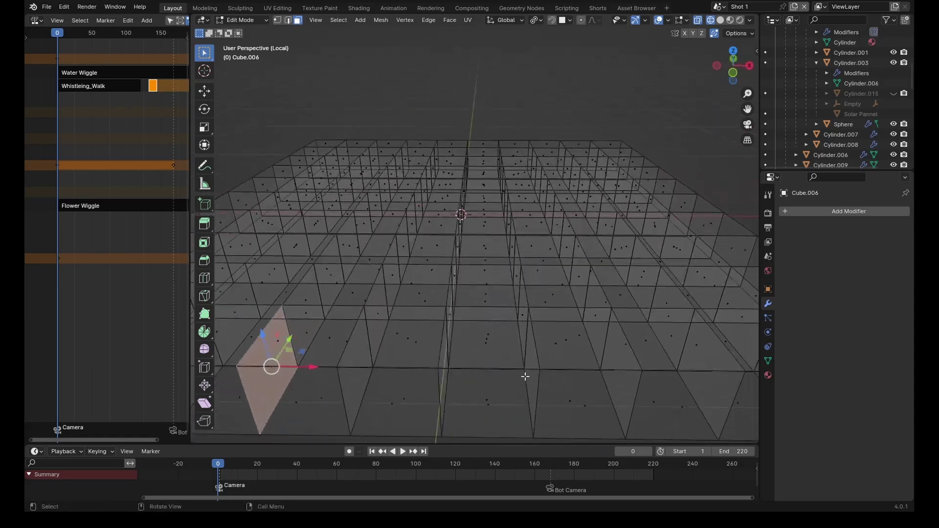
- Try moving the selected interior face away from its place in the cube grid, and undo the move
drag(281, 355, 286, 349)
middle_drag(327, 333, 502, 282)
key(ctrl+z)
scroll(504, 350, down, 1)
scroll(504, 351, up, 4)
- Select the whole cube grid and merge its overlapping vertices so that neighbouring cubes are joined
click(560, 305)
key(a)
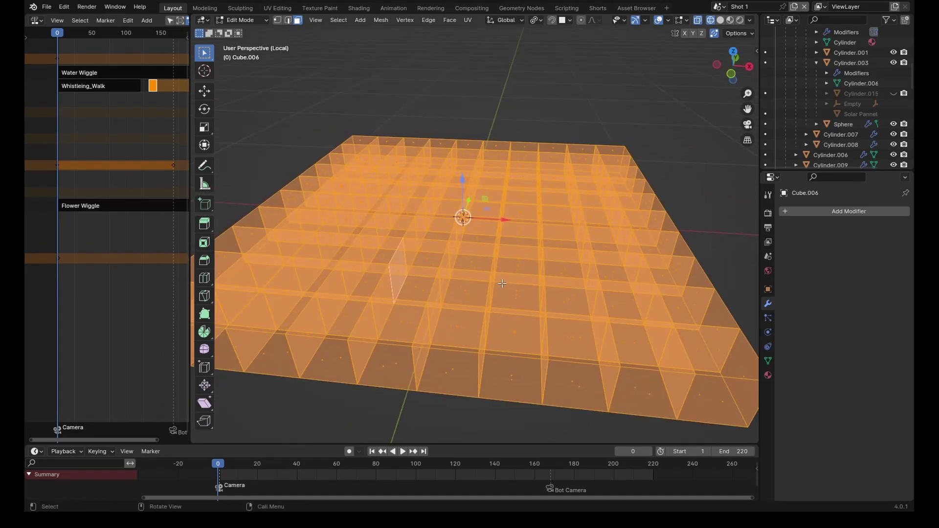
key(m)
click(496, 319)
middle_drag(495, 319, 536, 241)
click(500, 282)
scroll(546, 315, down, 2)
- Clear the selection, select all interior faces of the cube grid by trait, and delete them
key(a)
key(alt+a)
click(342, 20)
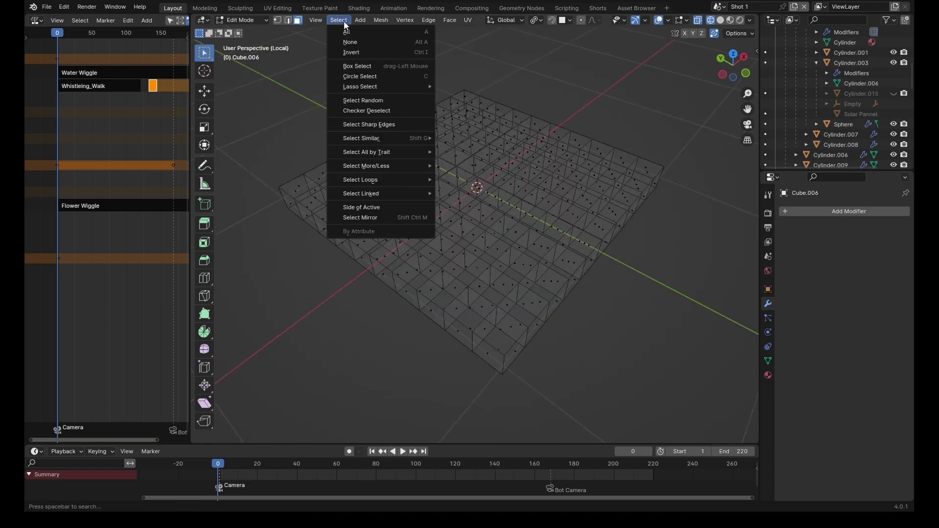
mouse_move(367, 151)
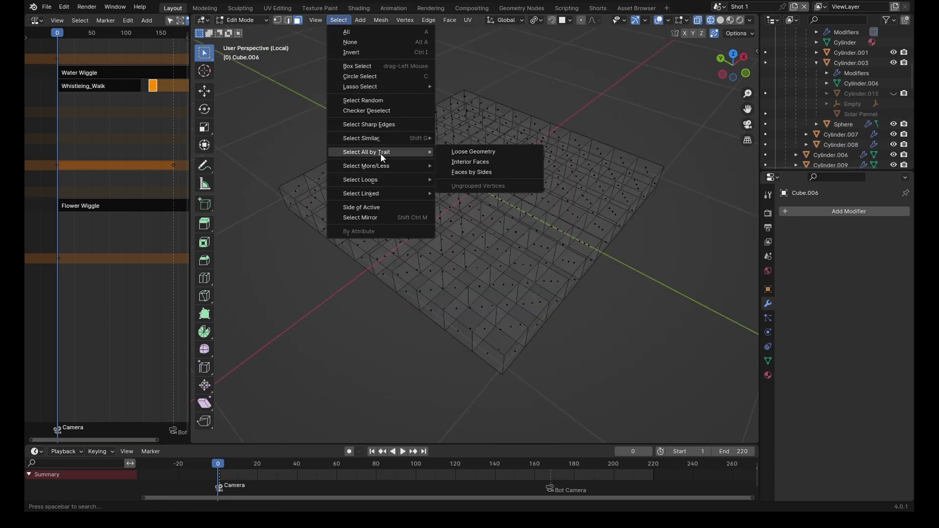
click(479, 163)
middle_drag(542, 260, 523, 239)
scroll(550, 238, up, 3)
key(x)
click(489, 275)
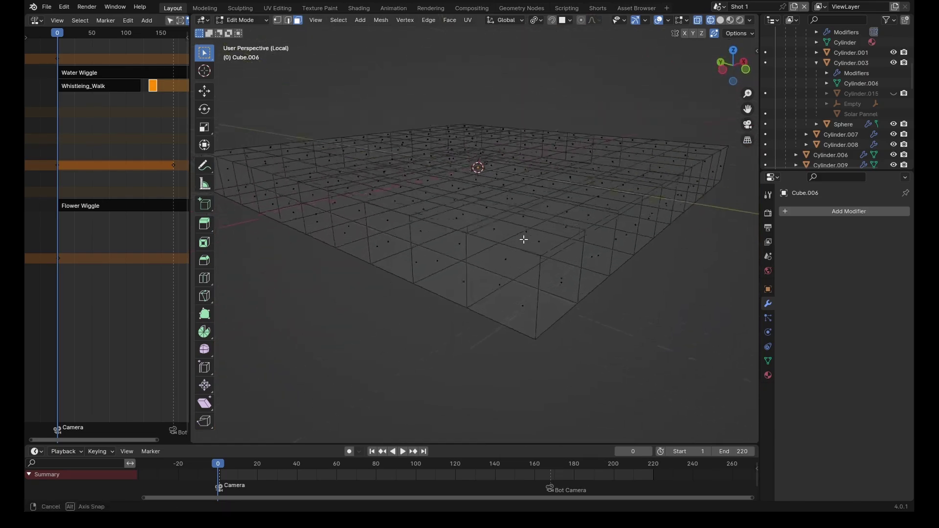